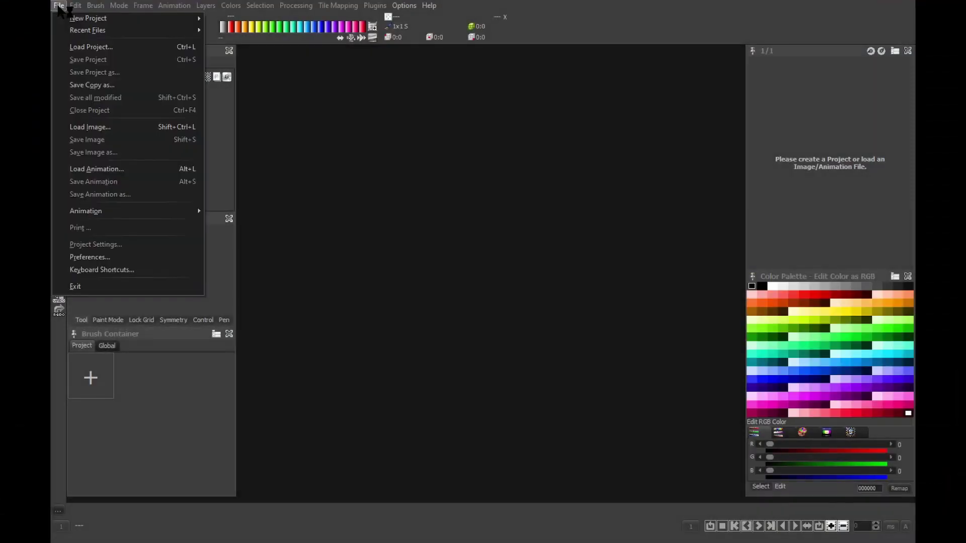
Step: Load the DeepForestTiles image from Rita/media/ProMotion/Tiles
left_click(128, 132)
scroll(433, 198, "down", 1)
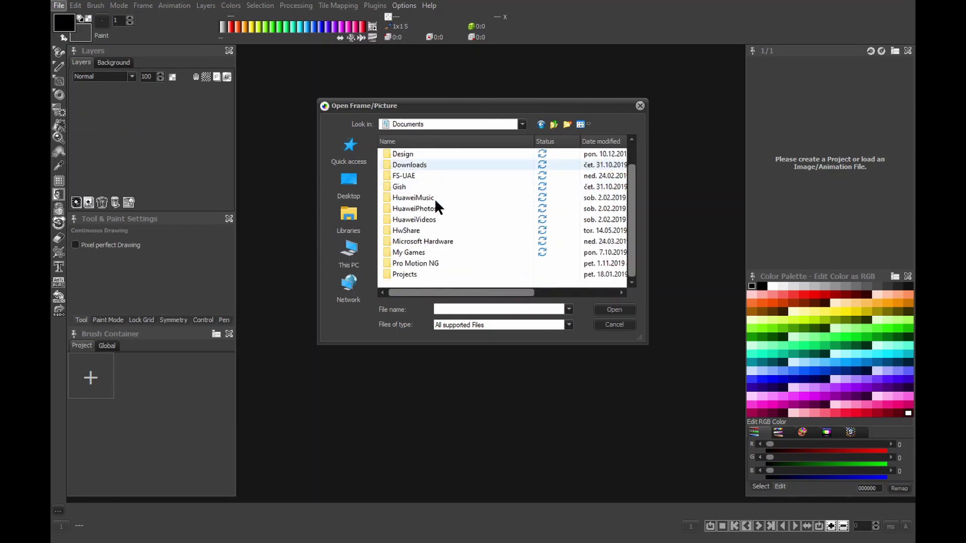
left_click(416, 271)
double_click(416, 271)
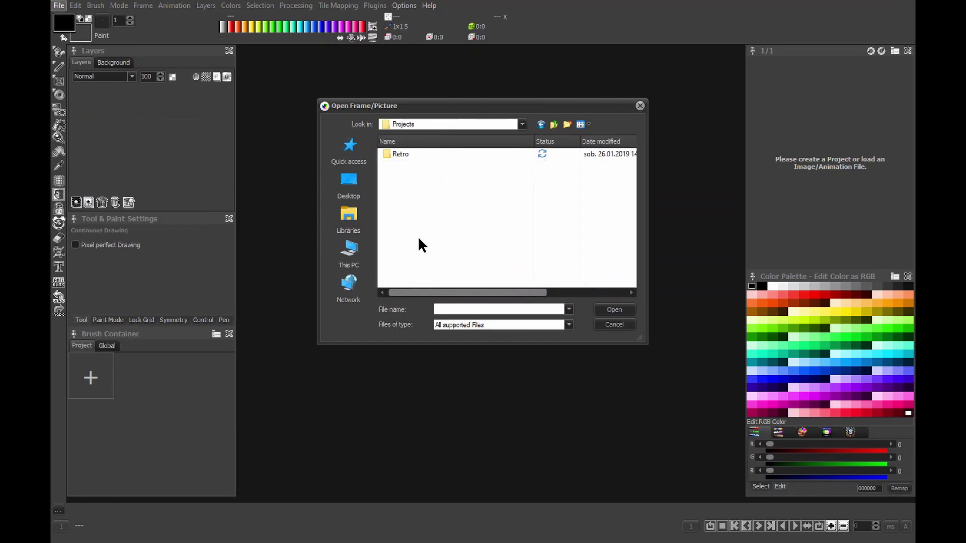
double_click(415, 152)
double_click(407, 152)
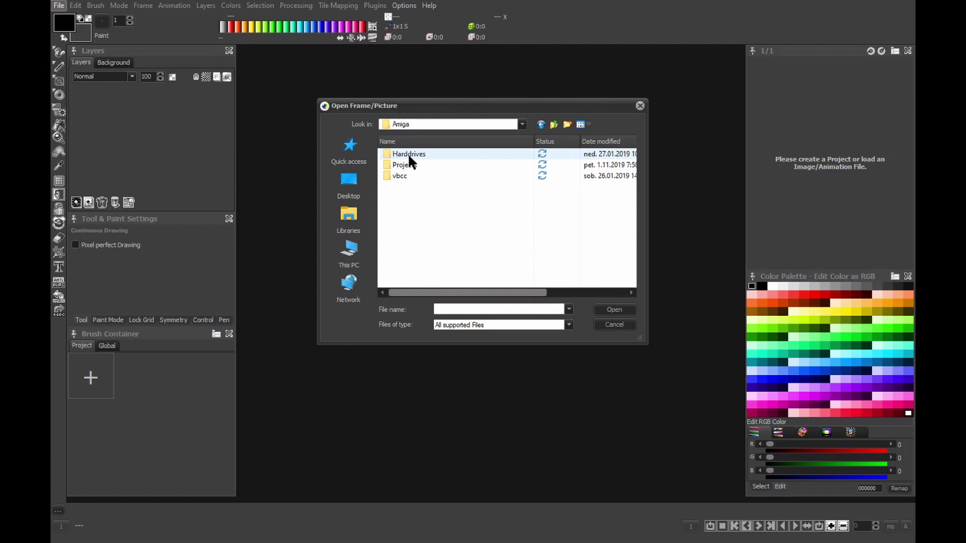
double_click(406, 166)
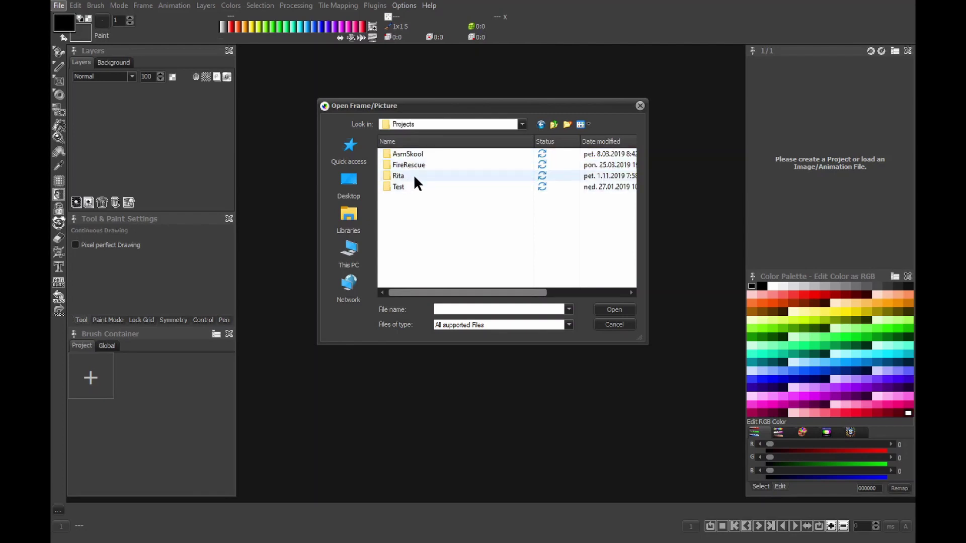
double_click(413, 174)
left_click(410, 231)
double_click(410, 230)
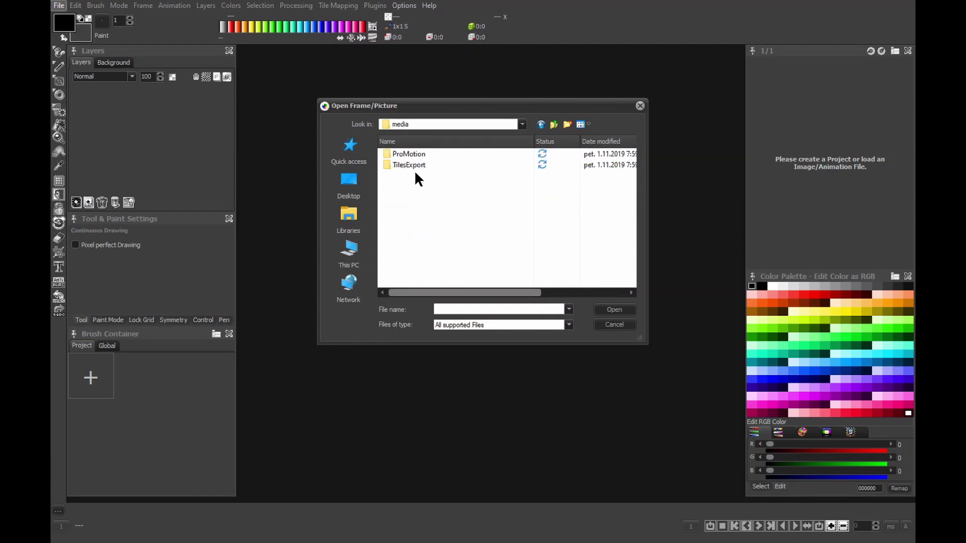
double_click(414, 154)
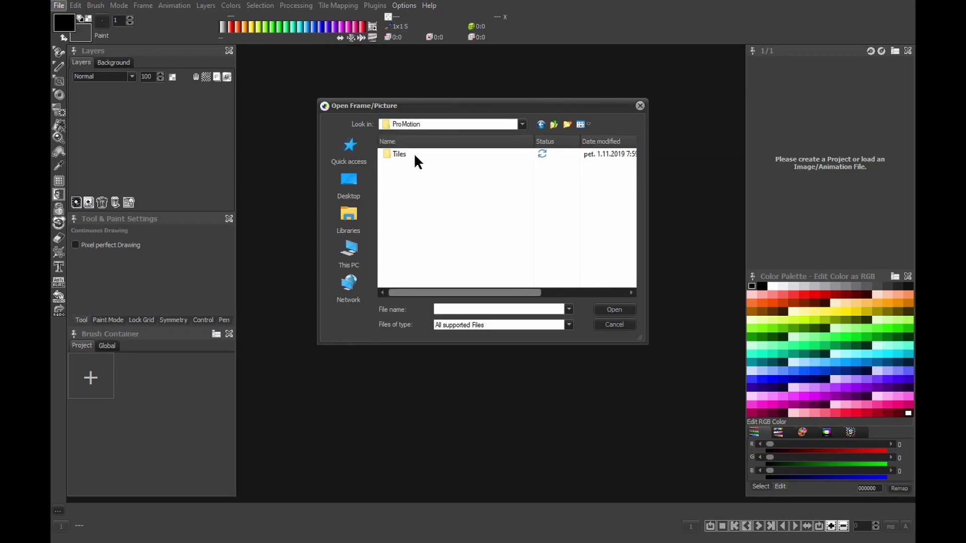
double_click(412, 152)
double_click(410, 178)
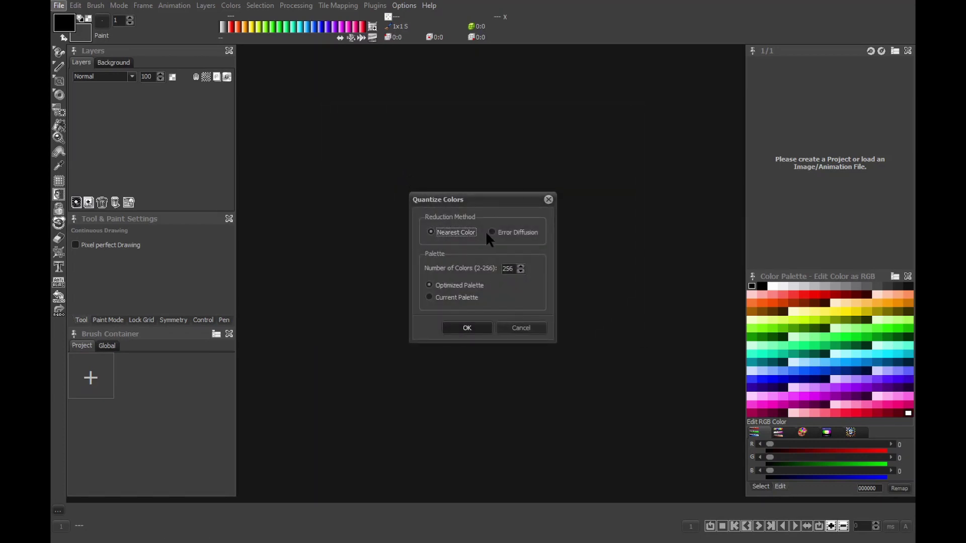
Step: Reduce the tileset to 16 colours with an optimized palette
double_click(508, 269)
type("16")
key("Tab")
left_click(466, 328)
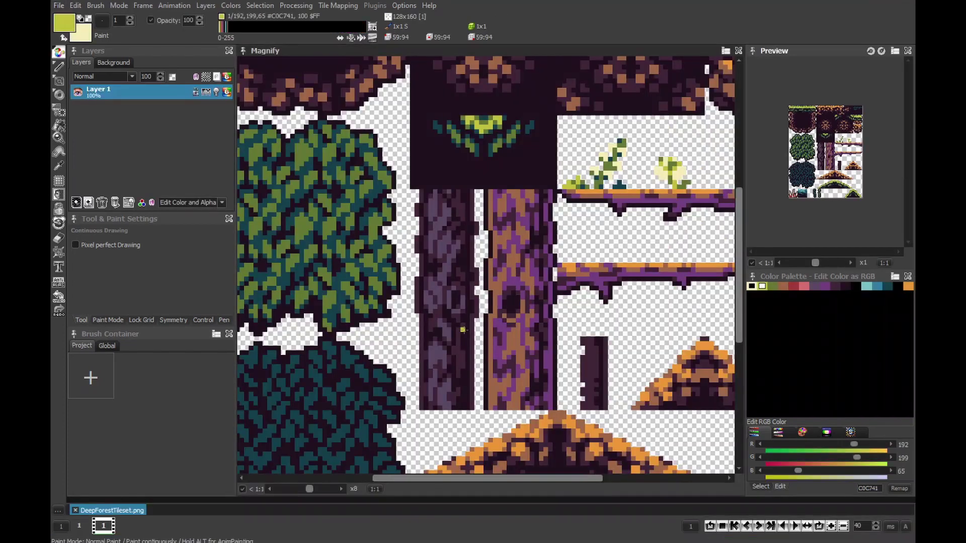
scroll(481, 252, "down", 3)
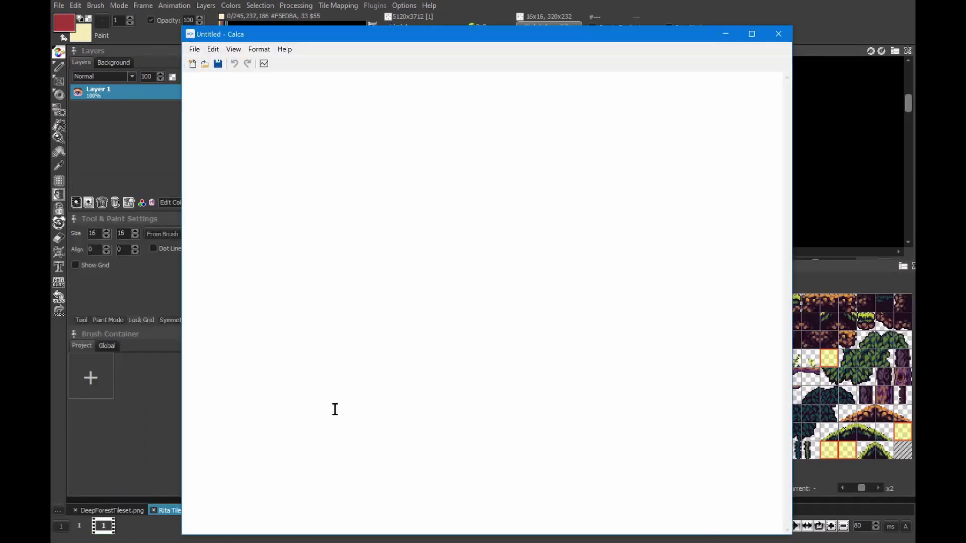
Step: Enter w=320, h=256, ts=16, then compute tx = w/ts and ty = (h - ts)/ts
type("w=320")
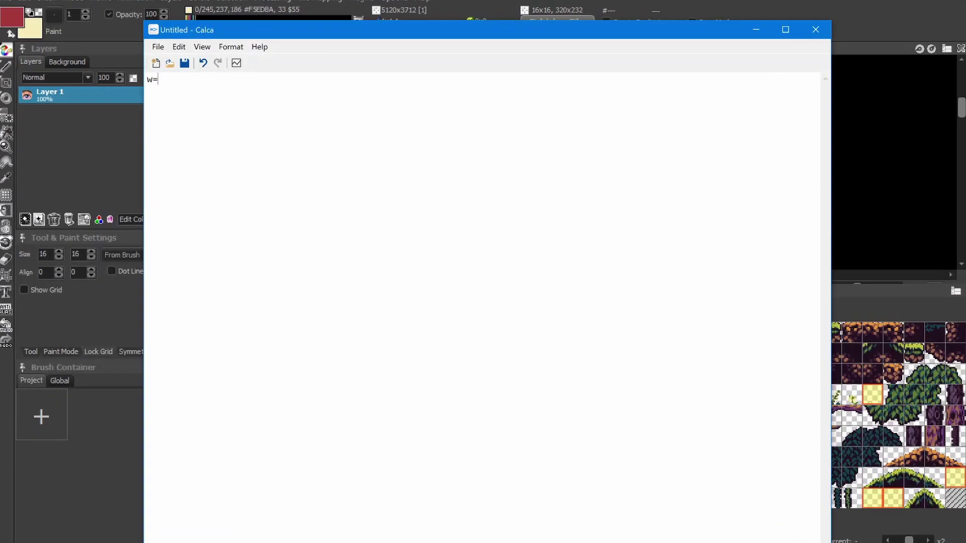
key("Return")
type("h=256")
key("Return")
key("Return")
type("ts=16")
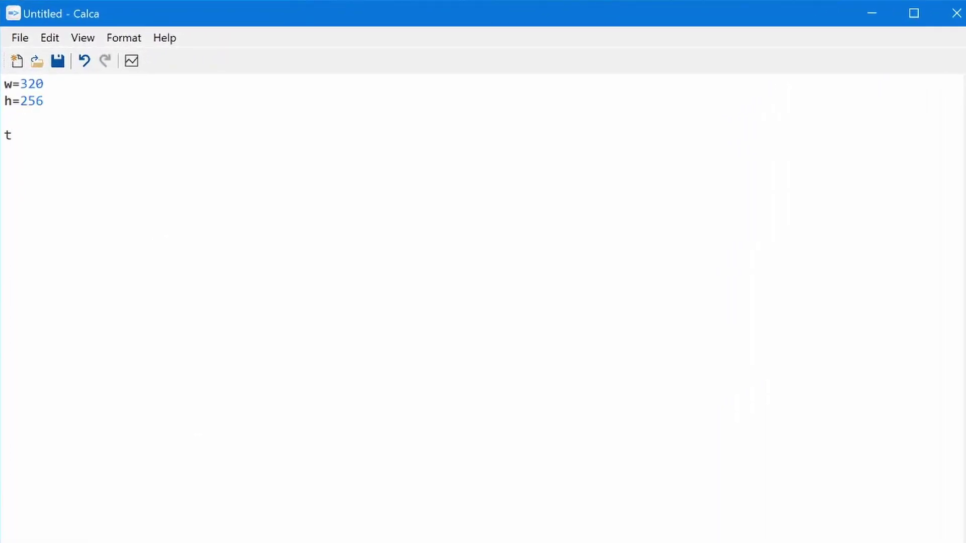
key("Return")
key("Return")
type("tx = w / ts =>")
key("Return")
type("ty = ")
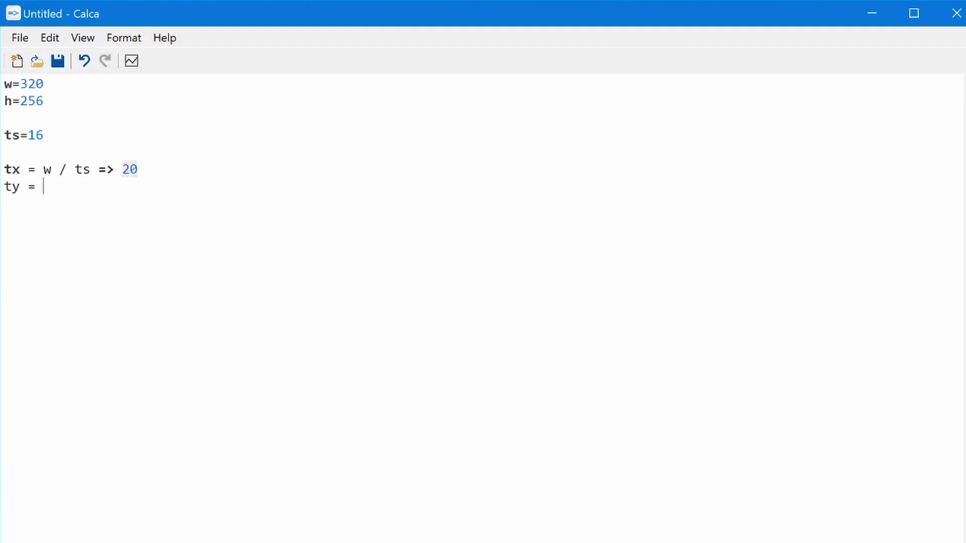
type("(h - ts) / ts => 15")
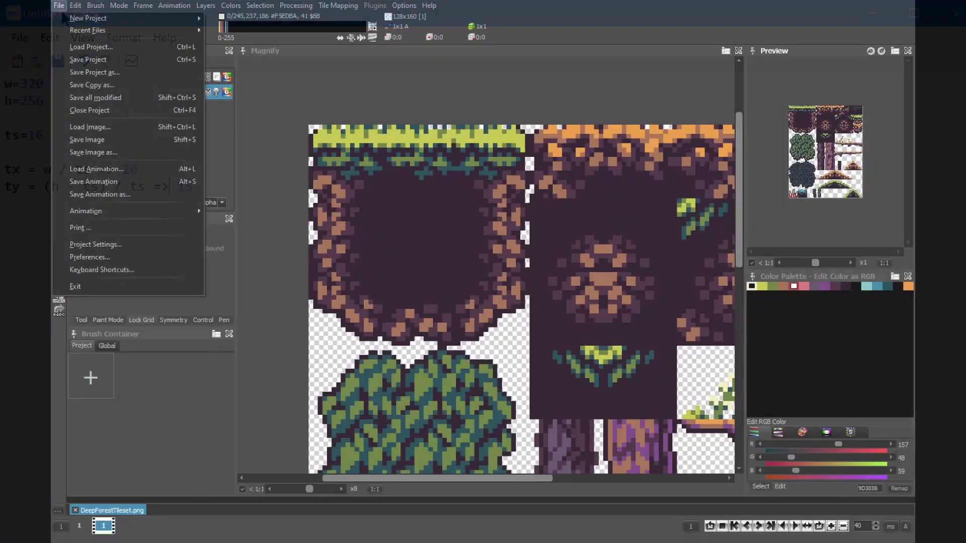
Step: Start a new project named 'Rita Tiles'
mouse_move(126, 18)
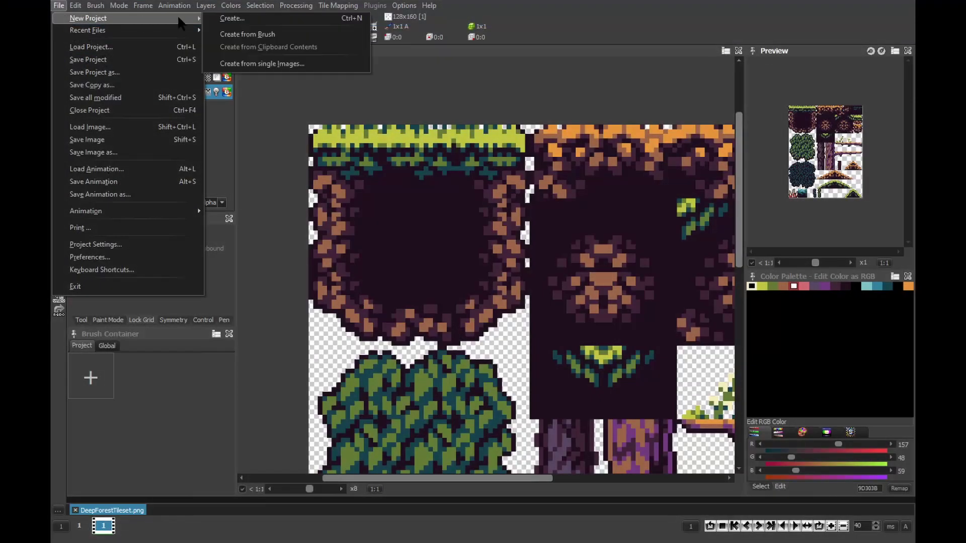
left_click(261, 22)
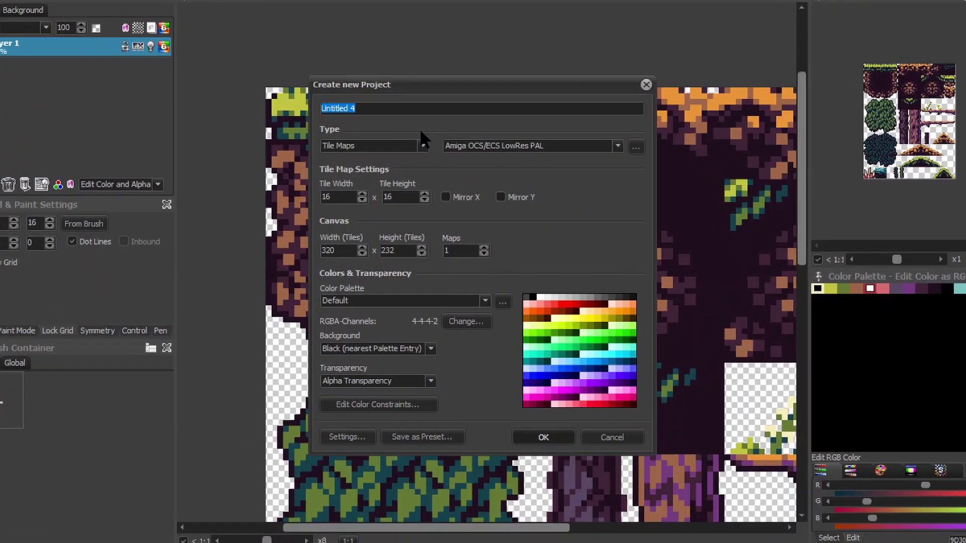
type("Ritas")
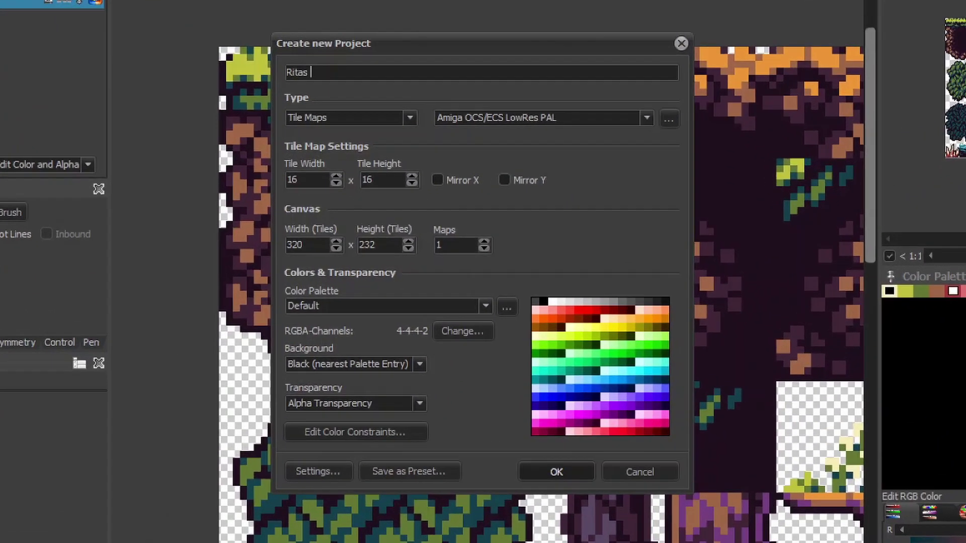
key("BackSpace")
type("Tiles")
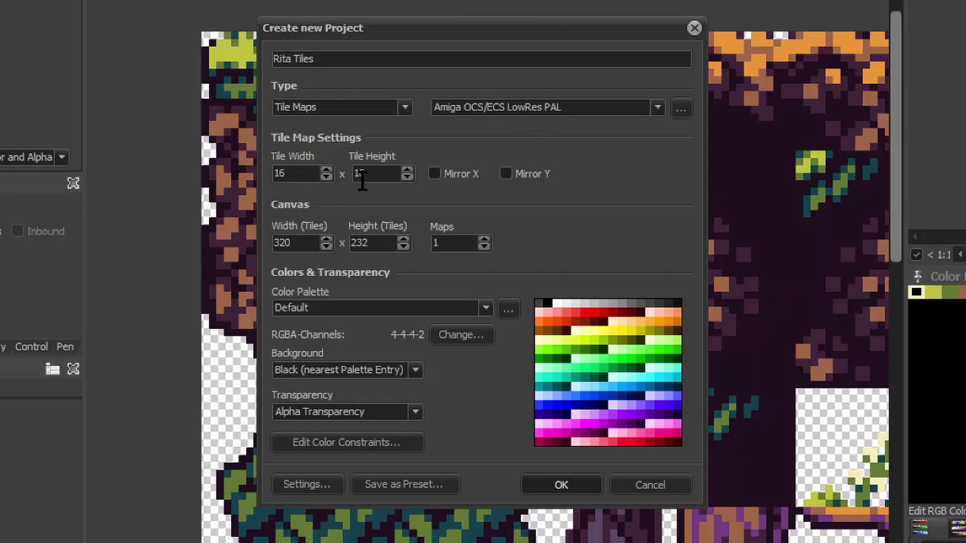
Step: Set the map size to 20×15 tiles and take the palette from the current project
left_click_drag(322, 242, 273, 243)
type("20")
key("Tab")
type("15")
key("Tab")
left_click(385, 317)
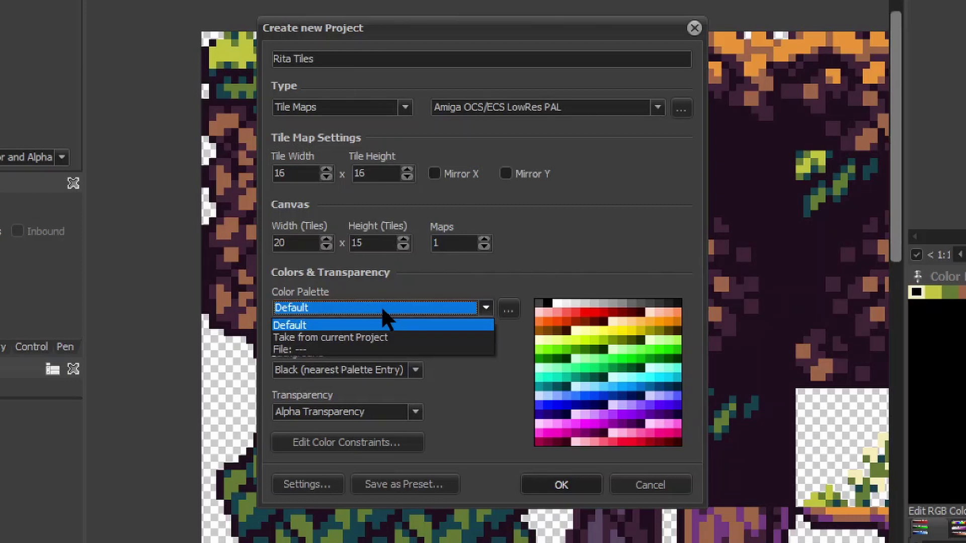
left_click(356, 337)
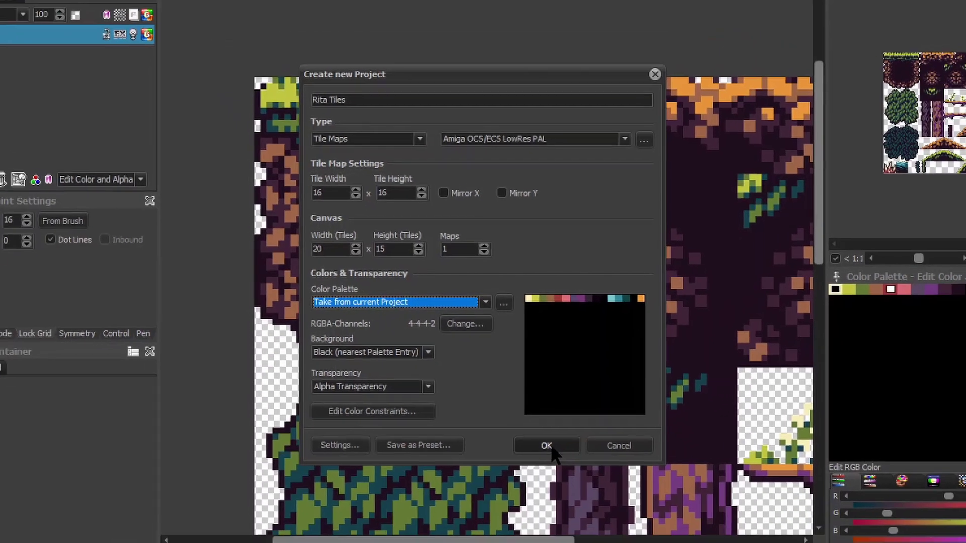
Step: Create the project and paint grass, tile 13 and a slope along the bottom row
left_click(565, 489)
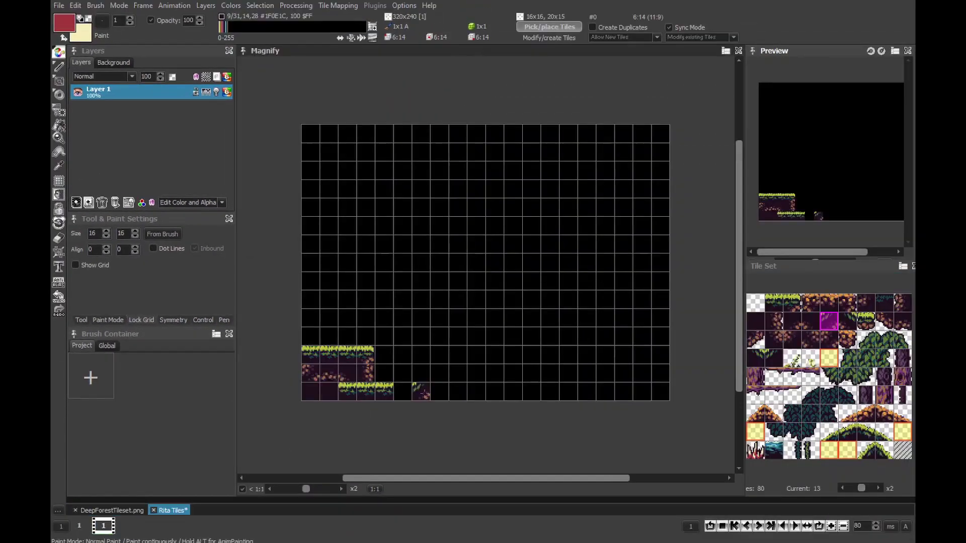
left_click(773, 302)
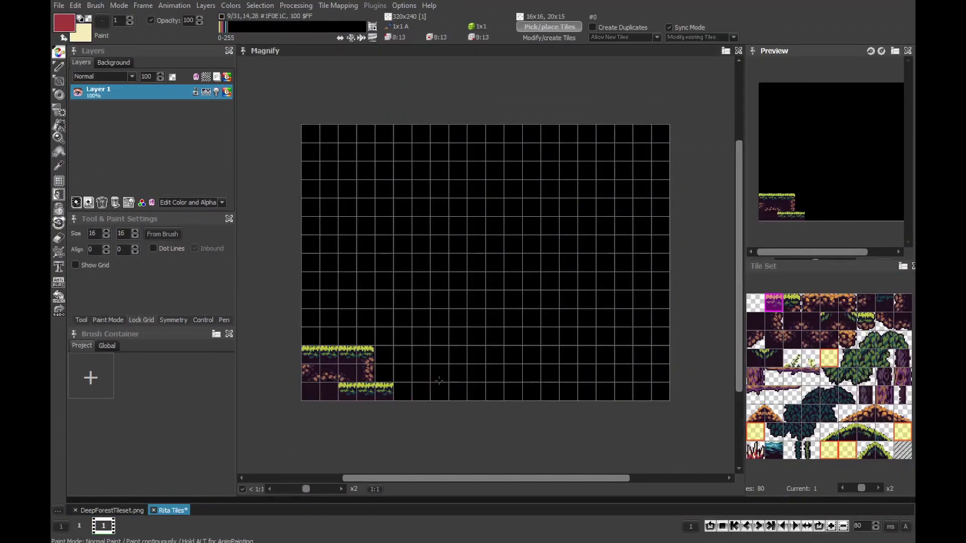
left_click_drag(402, 392, 433, 392)
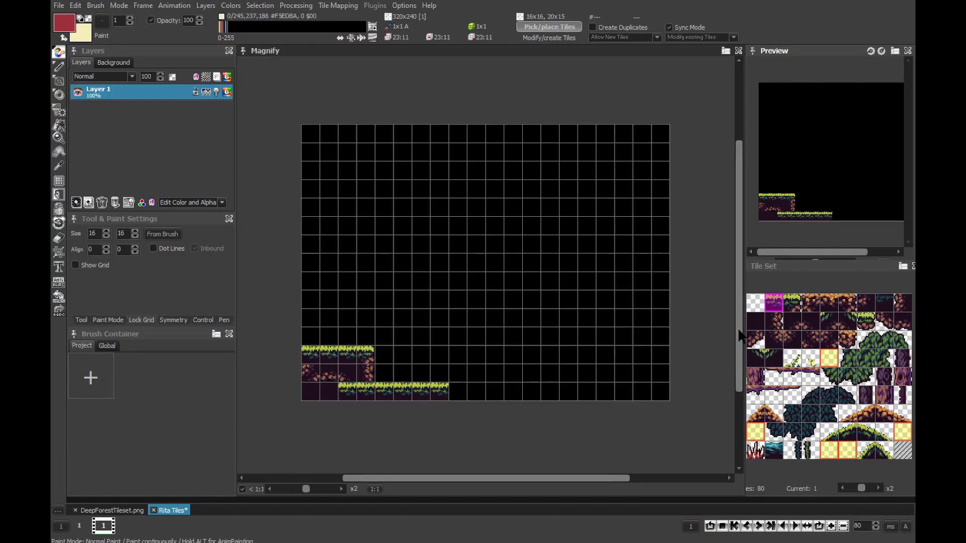
left_click(829, 321)
left_click(439, 372)
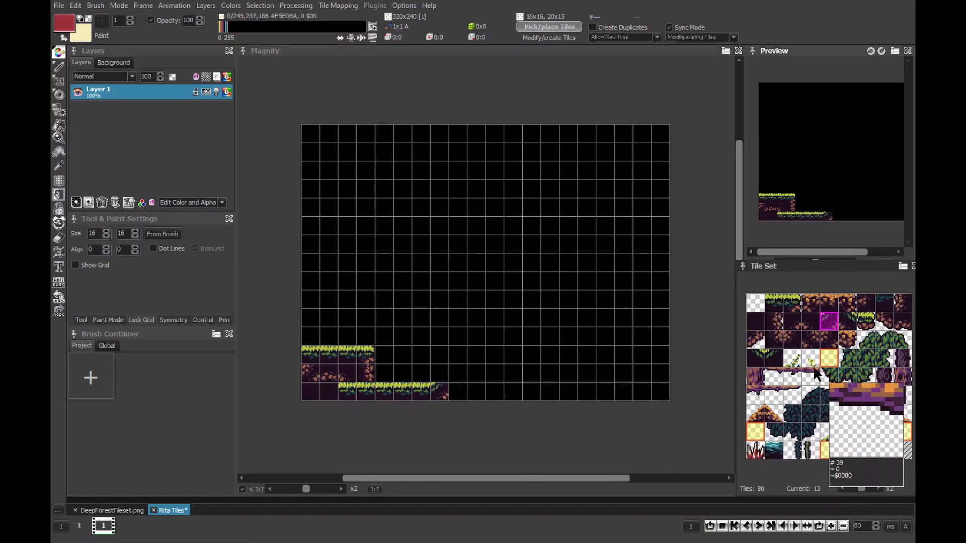
left_click(774, 358)
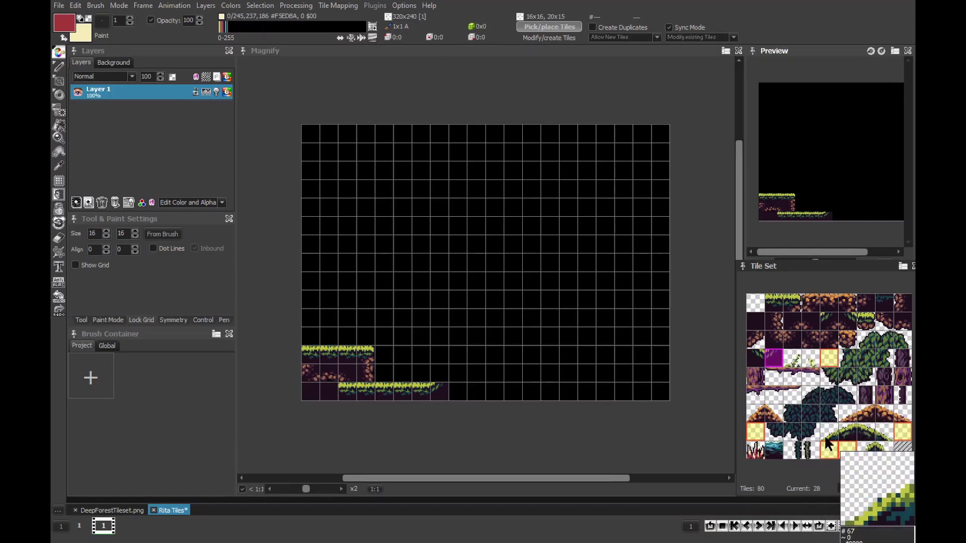
left_click(825, 438)
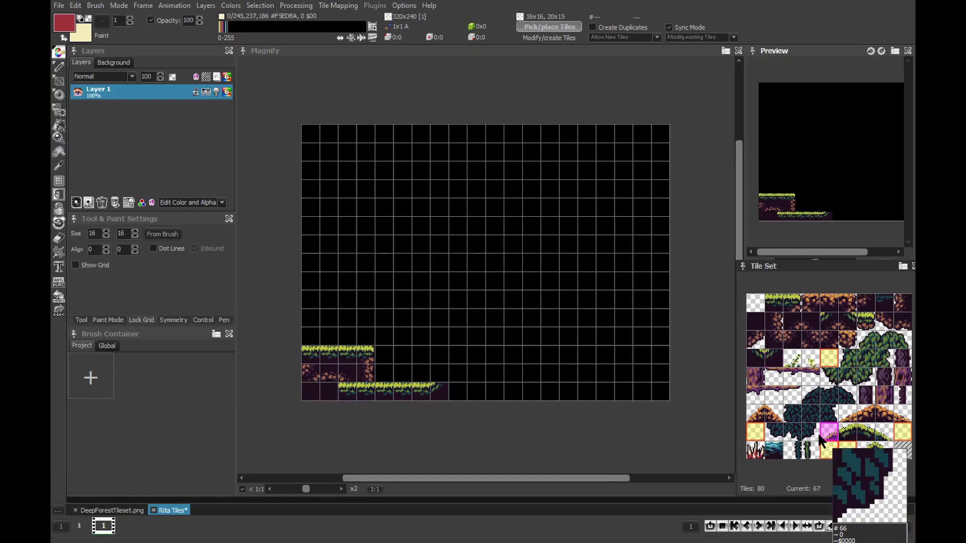
left_click(439, 372)
Step: Add raised grass ground with dirt beneath it and dirt at the bottom right
left_click(457, 354)
left_click(477, 355)
left_click(495, 355)
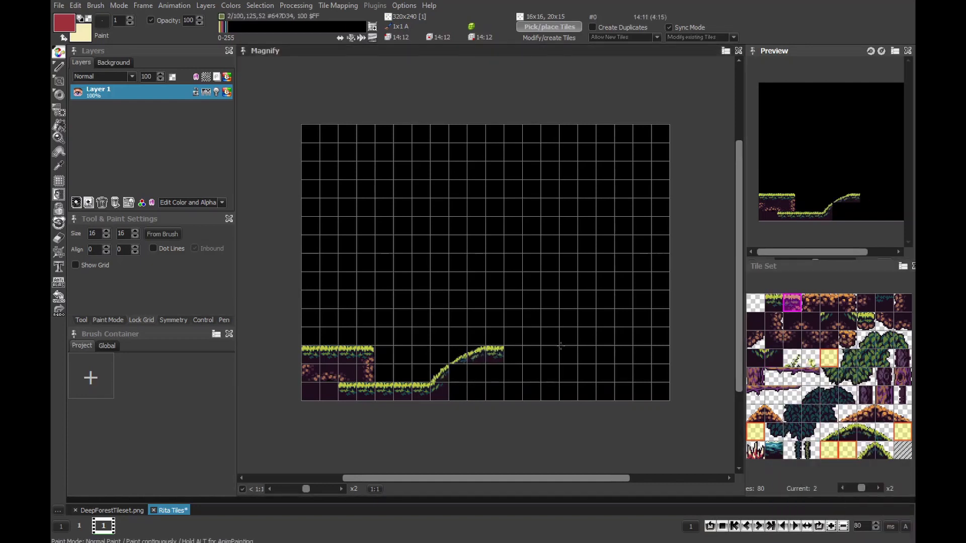
left_click(513, 355)
left_click(827, 342)
left_click(551, 392)
Step: Place water, a hill tile and higher dirt on the map's right side
left_click(596, 392)
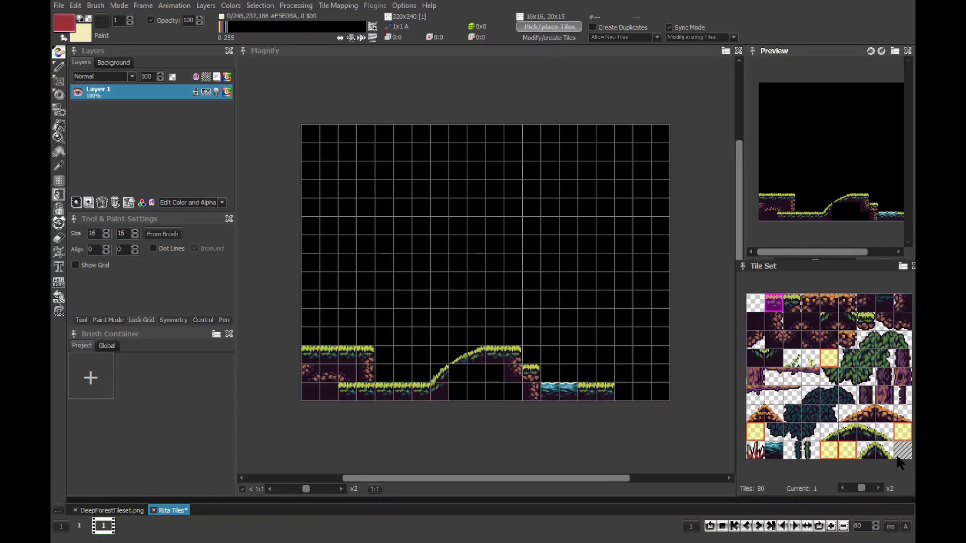
left_click(865, 432)
left_click(632, 383)
left_click(623, 392)
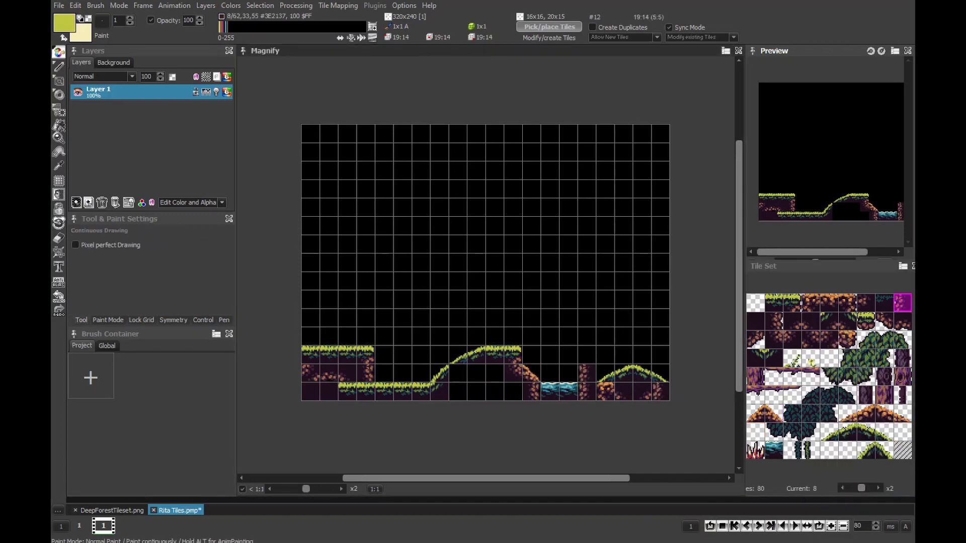
left_click(643, 336)
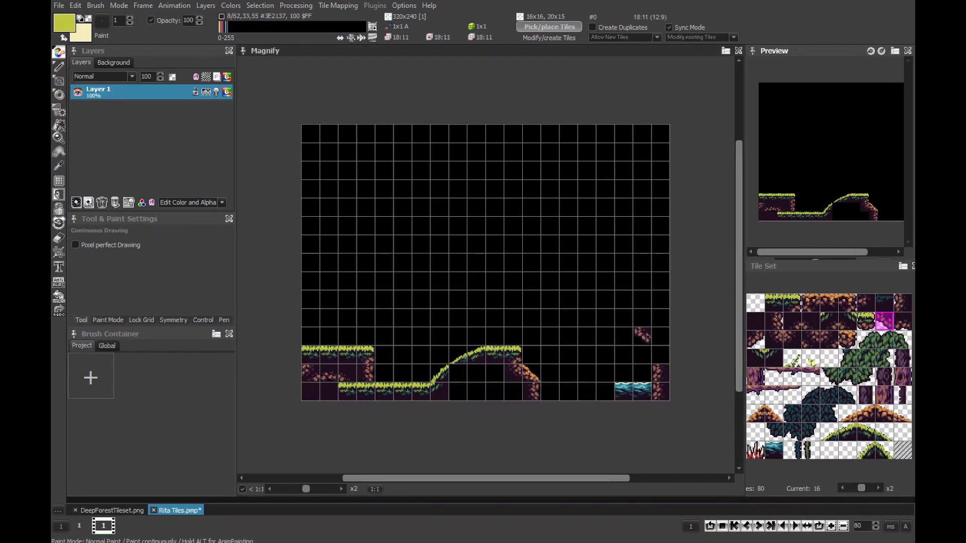
left_click(901, 320)
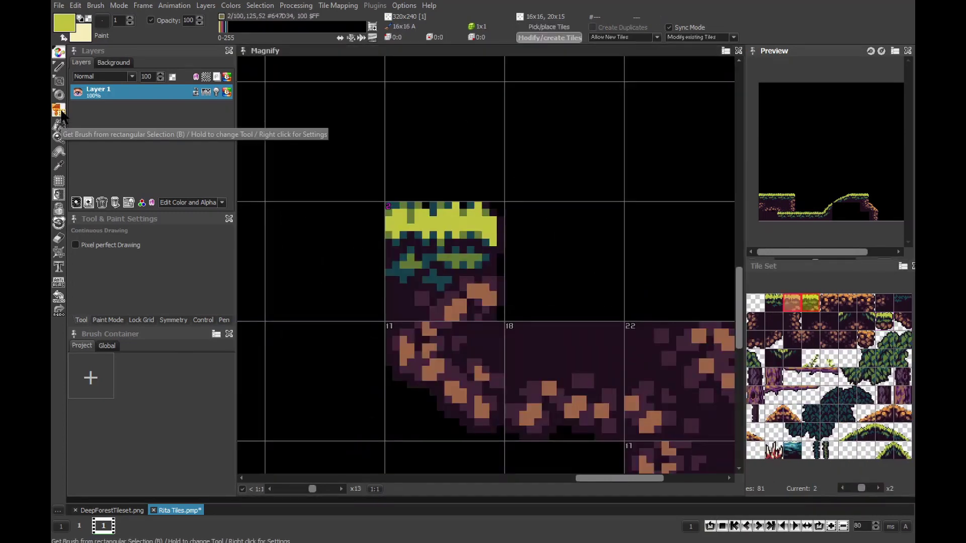
Step: Add grassy hilltop and slope tiles with dirt filled beneath the slope
left_click(96, 6)
left_click(99, 6)
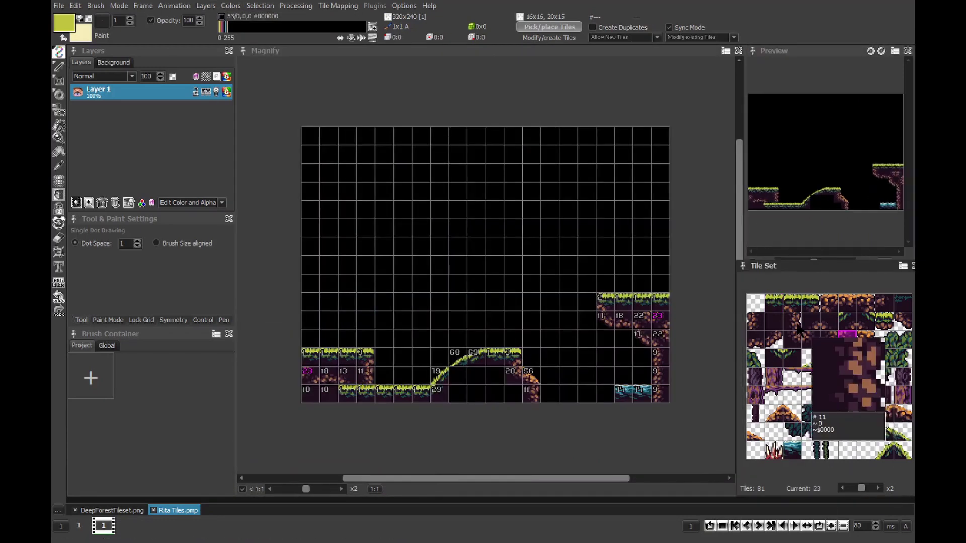
left_click(565, 356)
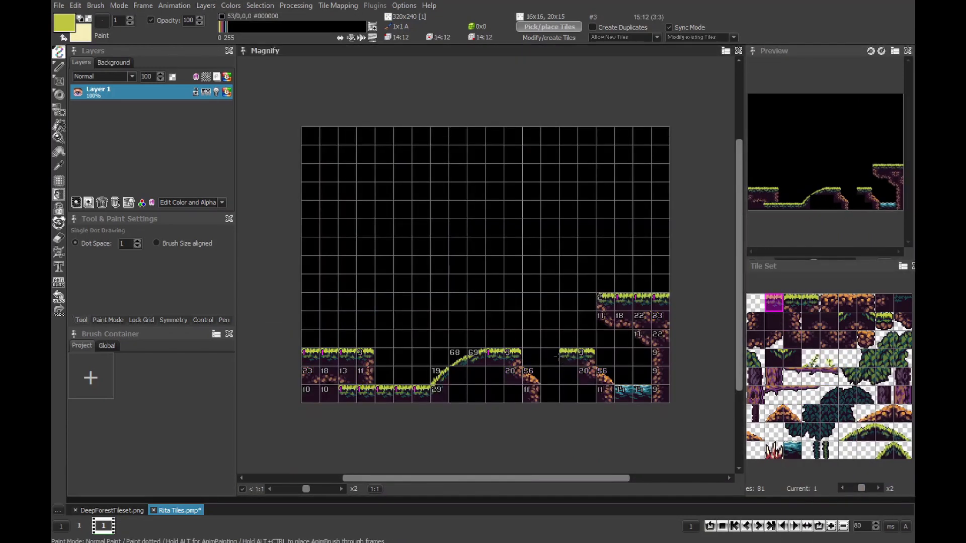
left_click(551, 358)
left_click(532, 375)
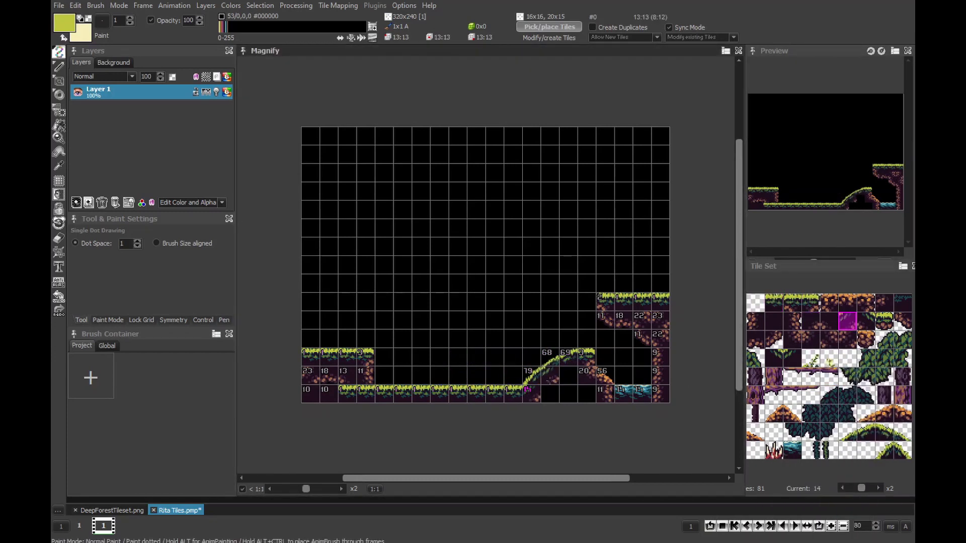
left_click(847, 340)
left_click(587, 393)
Step: Fill the lower bottom row with dirt and ground tiles
scroll(587, 394, "up", 2)
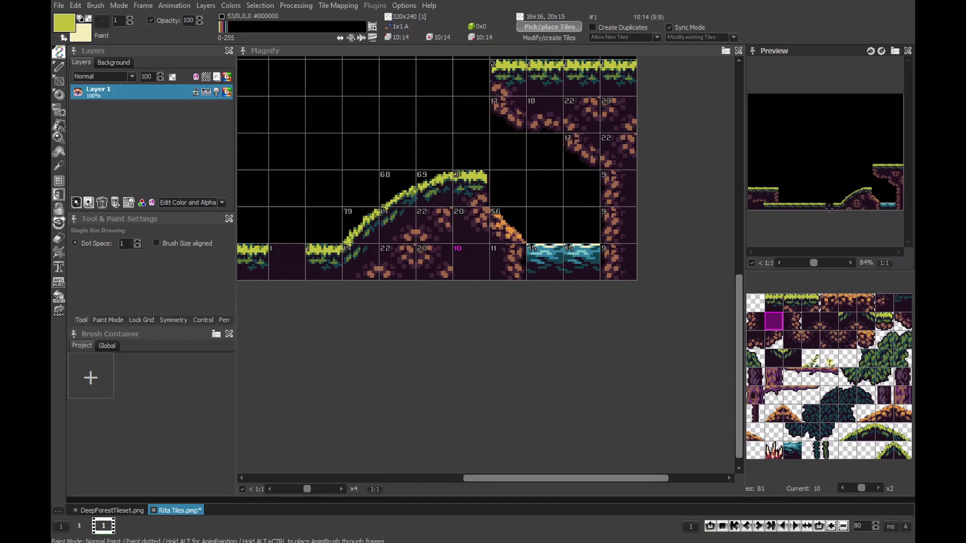
left_click_drag(268, 309, 497, 386)
scroll(461, 379, "down", 1)
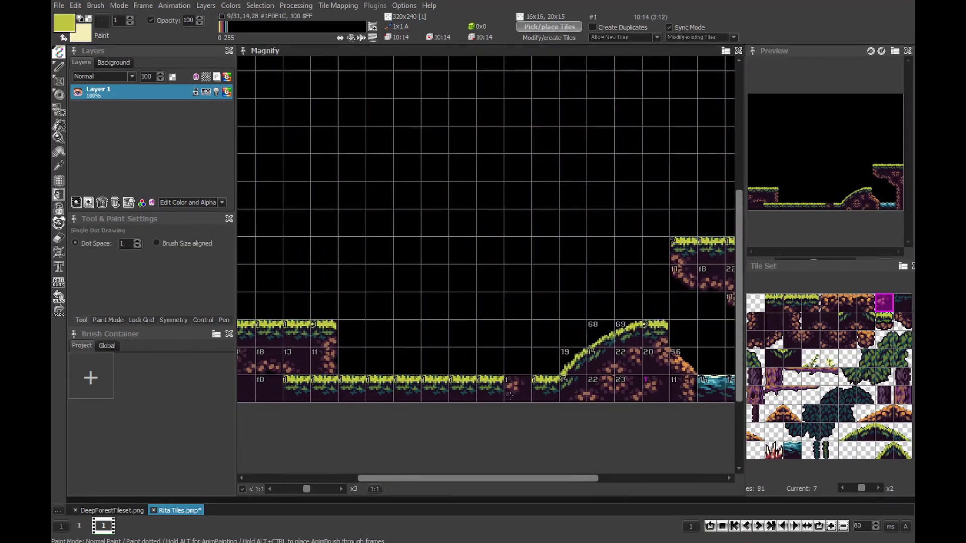
left_click(774, 320)
left_click(792, 320)
left_click(518, 359)
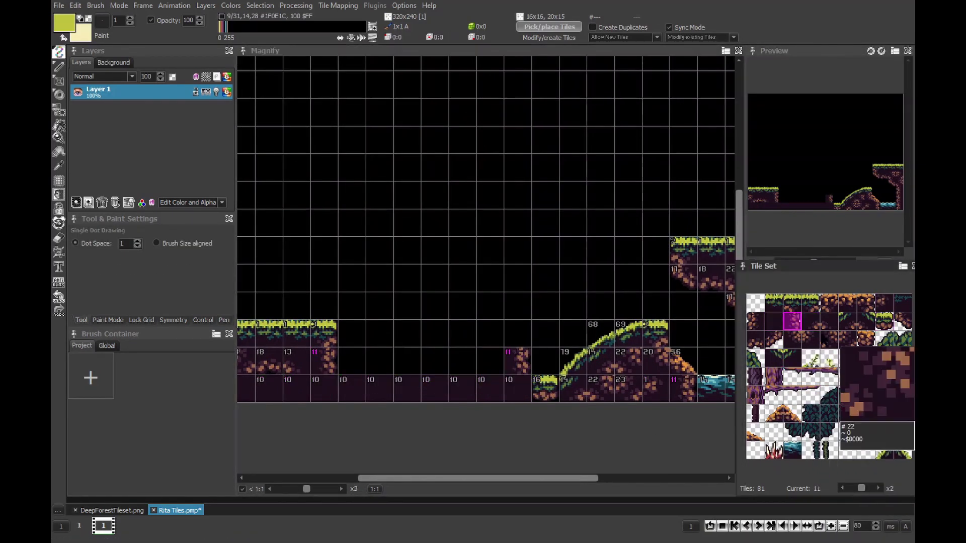
left_click(792, 302)
left_click_drag(518, 390, 546, 390)
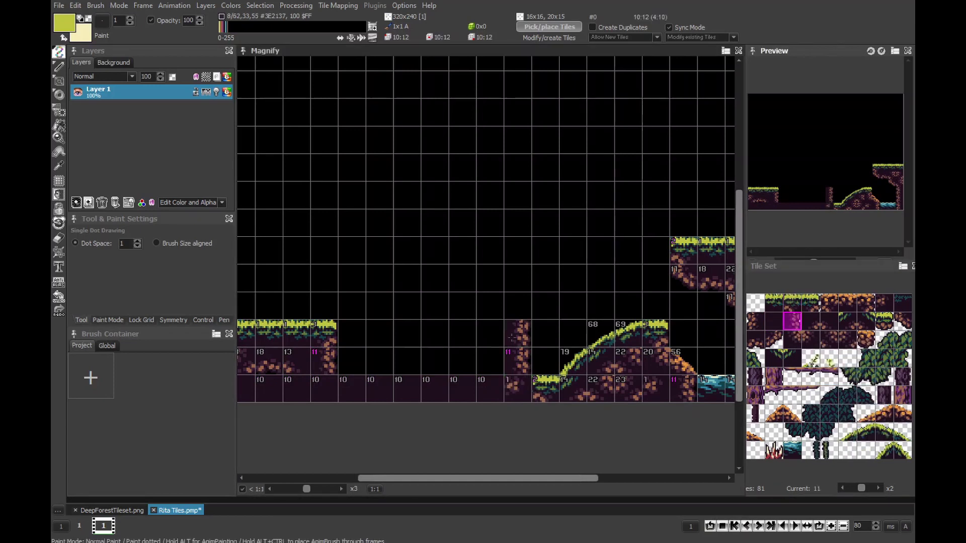
Step: Build a rock pillar with a dirt trunk and mushroom-top cap
left_click(902, 321)
left_click(546, 306)
left_click(518, 306)
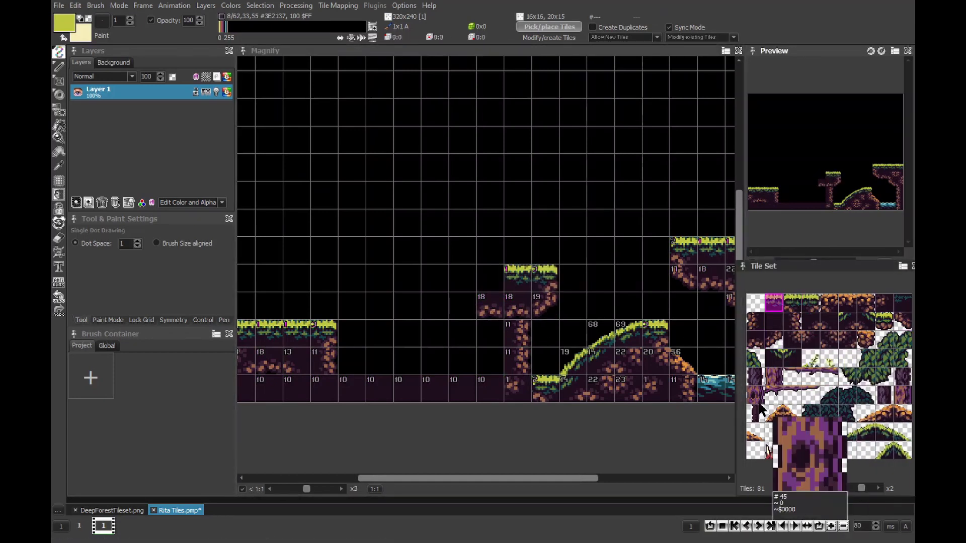
left_click(901, 449)
left_click(880, 413)
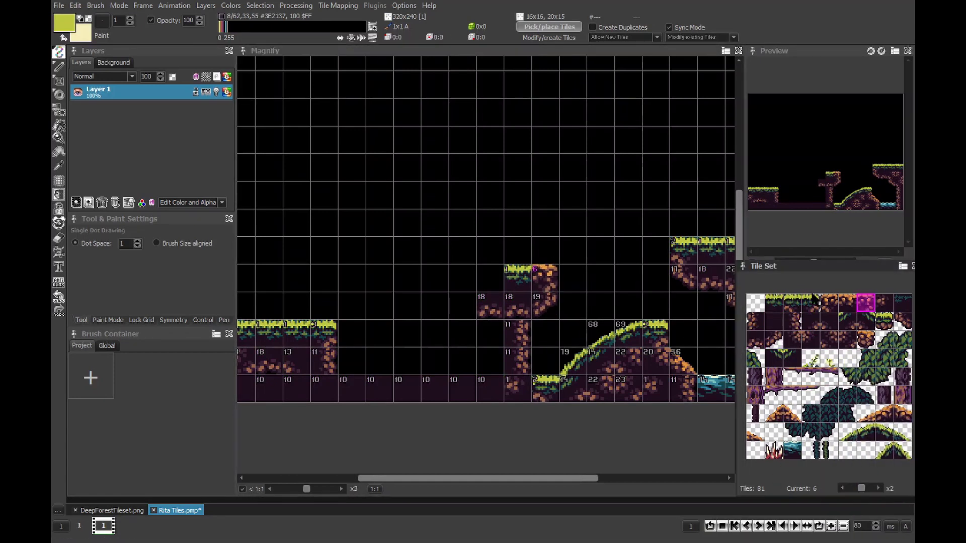
left_click(490, 278)
left_click(773, 412)
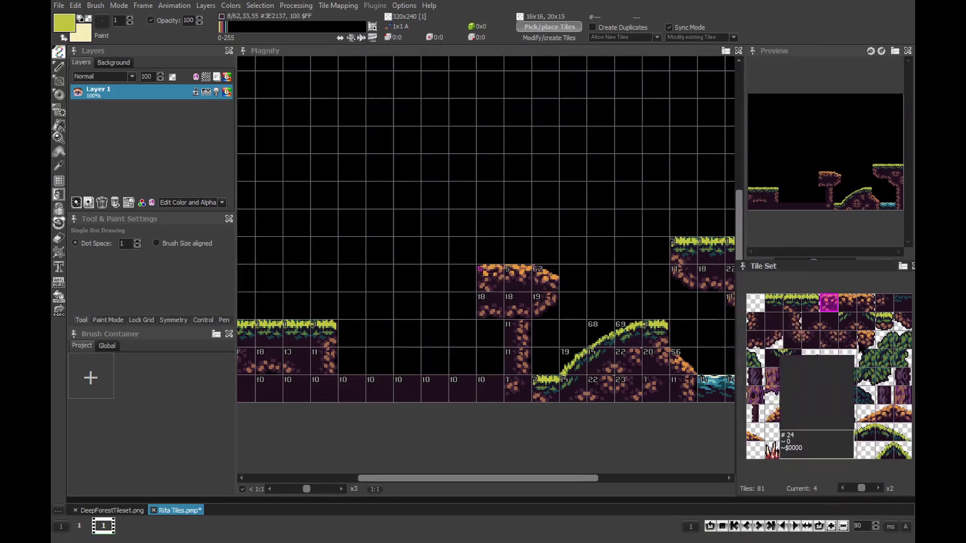
left_click(810, 321)
left_click(518, 306)
left_click(460, 317)
Step: Add a small grassy slope left of the pillar and save the map
left_click(461, 320)
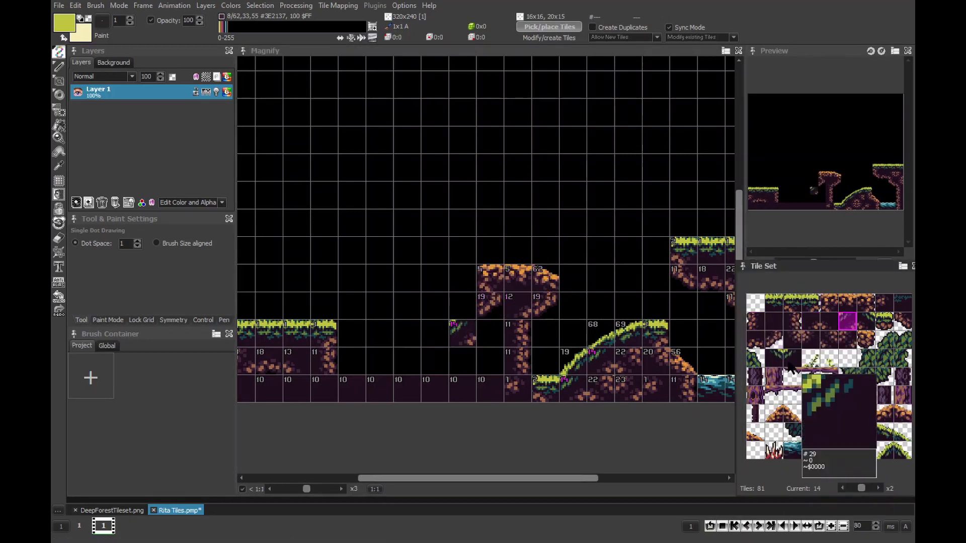
left_click(792, 302)
left_click(435, 334)
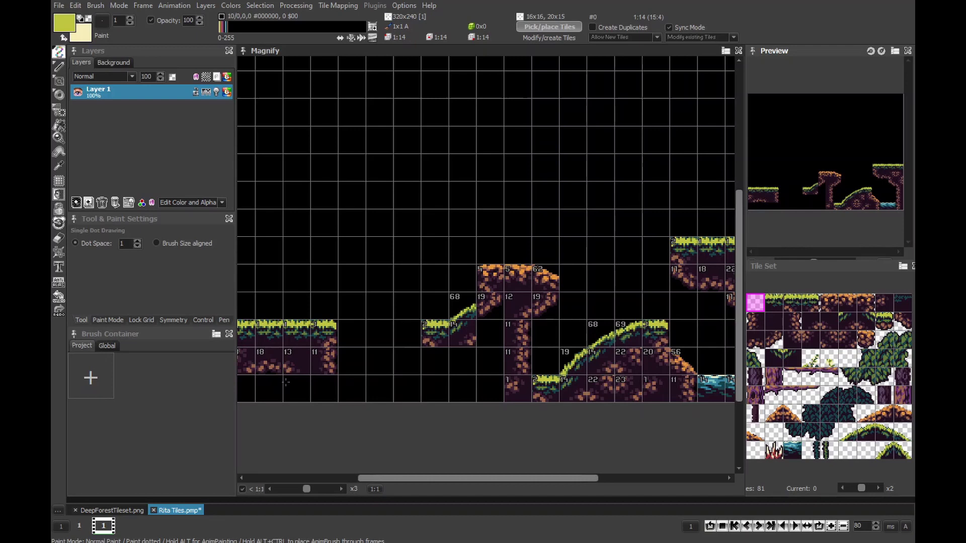
left_click(883, 302)
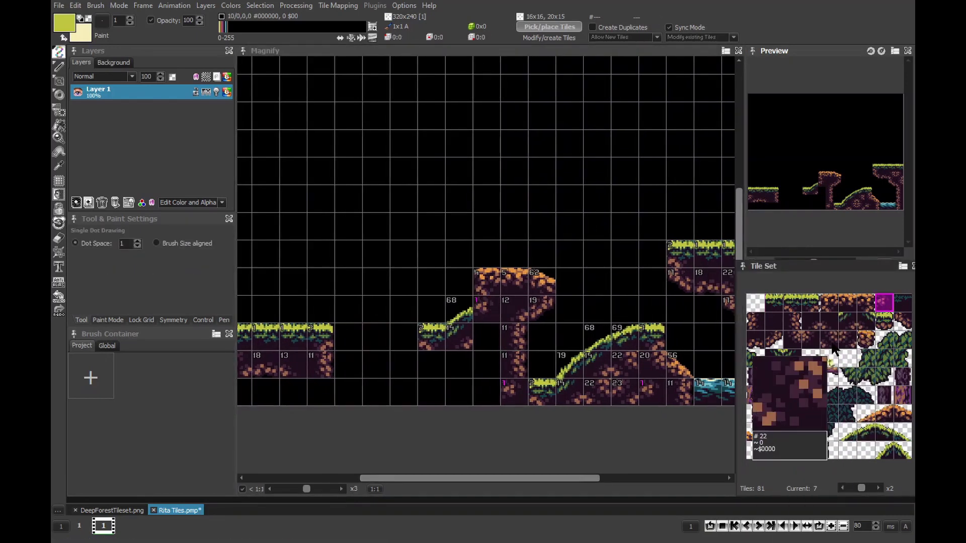
key("Down")
key("Right")
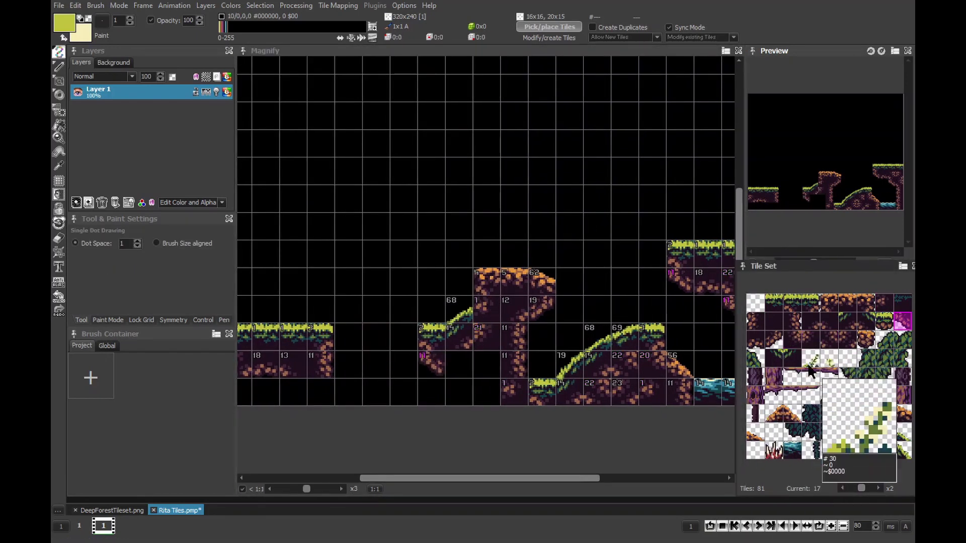
key("ctrl+s")
key("Right")
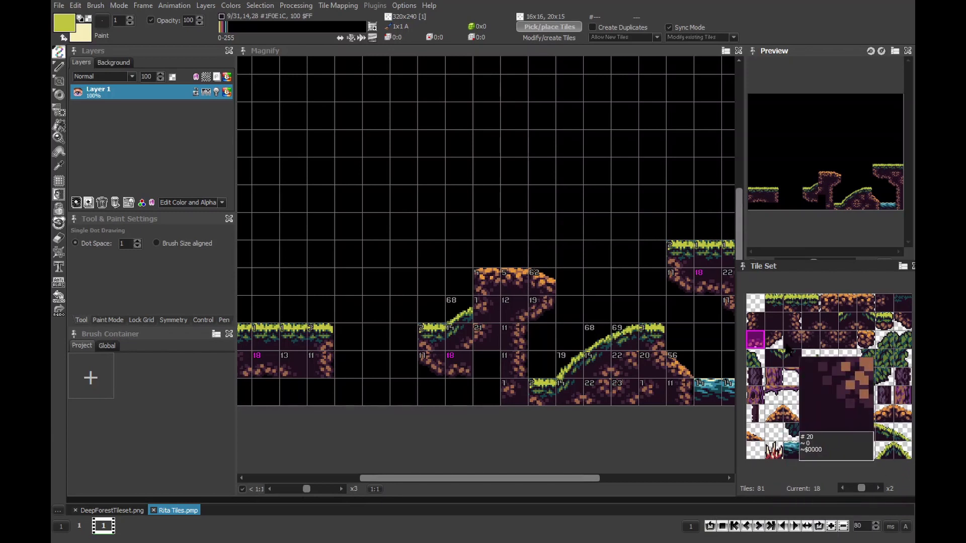
Step: Paint grass and cliff tiles along the lower ground and redraw the left slope
mouse_move(503, 373)
left_mouse_down()
mouse_move(458, 392)
mouse_move(375, 392)
left_mouse_up()
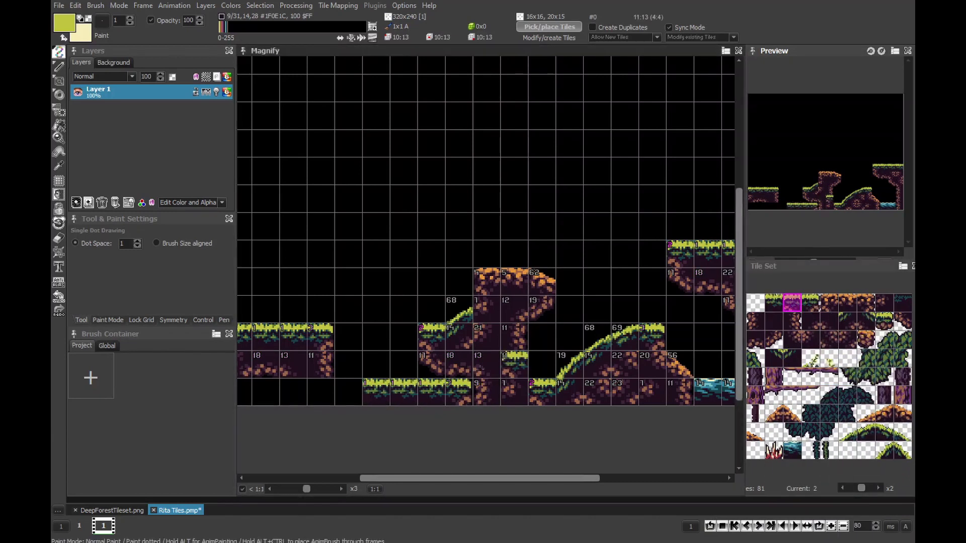
scroll(352, 390, "left", 1)
left_click(774, 340)
left_click(376, 340)
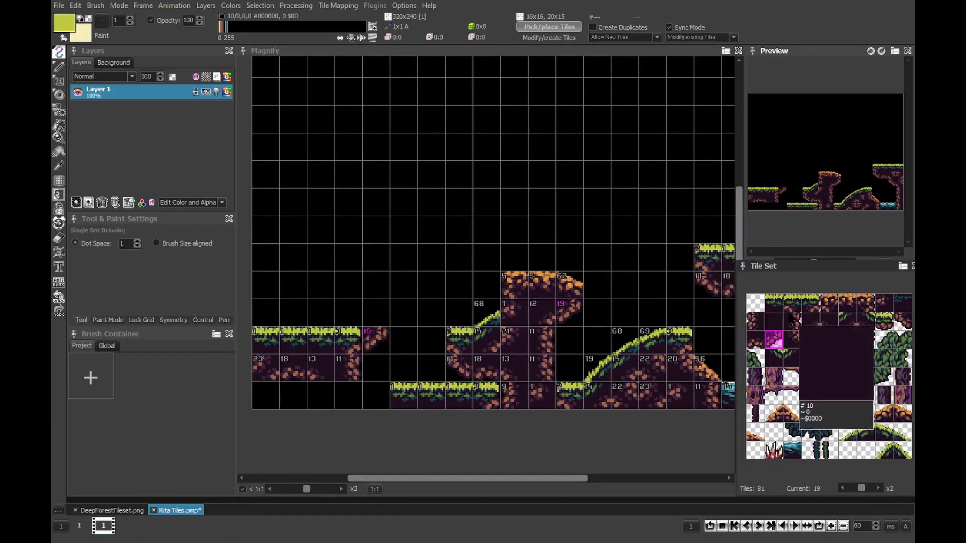
left_click(326, 316)
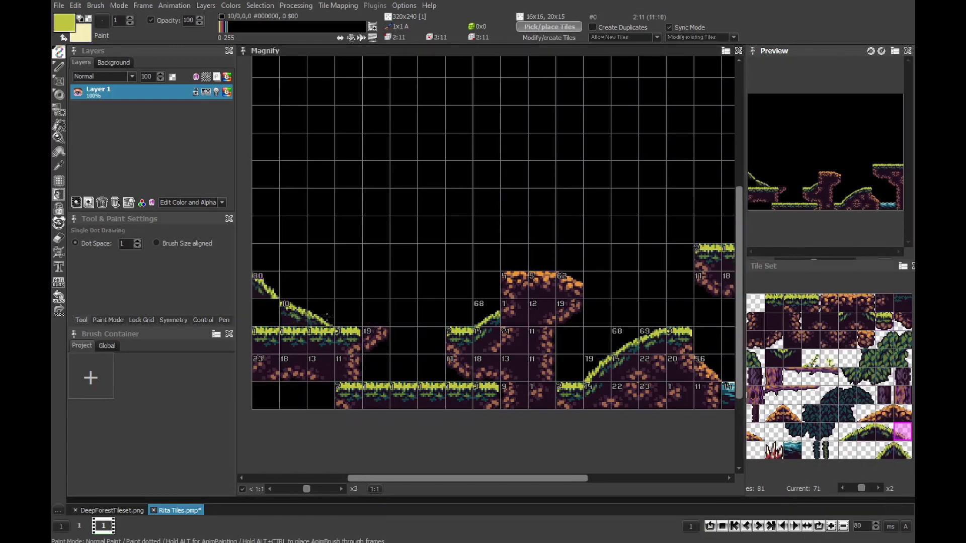
left_click(307, 313)
left_click(755, 302)
left_click_drag(291, 367, 313, 400)
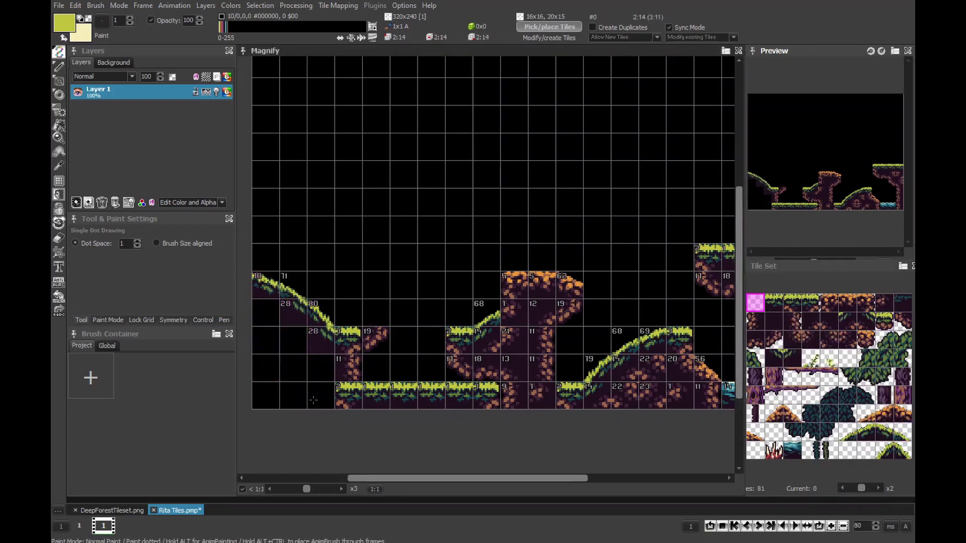
Step: Stamp cliff tiles at the lower left and fill remaining cells with dirt
left_click_drag(848, 303, 867, 302)
left_click(267, 340)
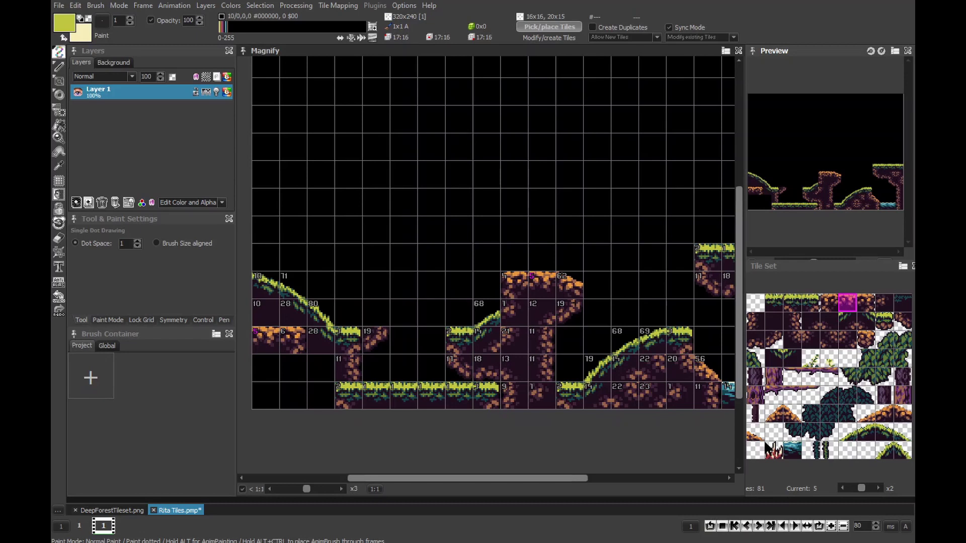
left_click(792, 321)
left_click(293, 368)
left_click(321, 395)
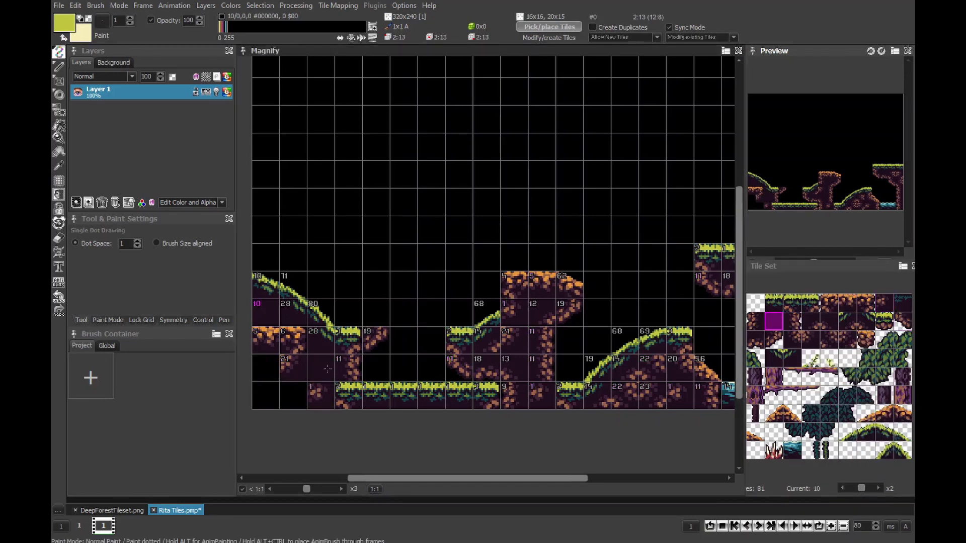
left_click_drag(284, 372, 259, 367)
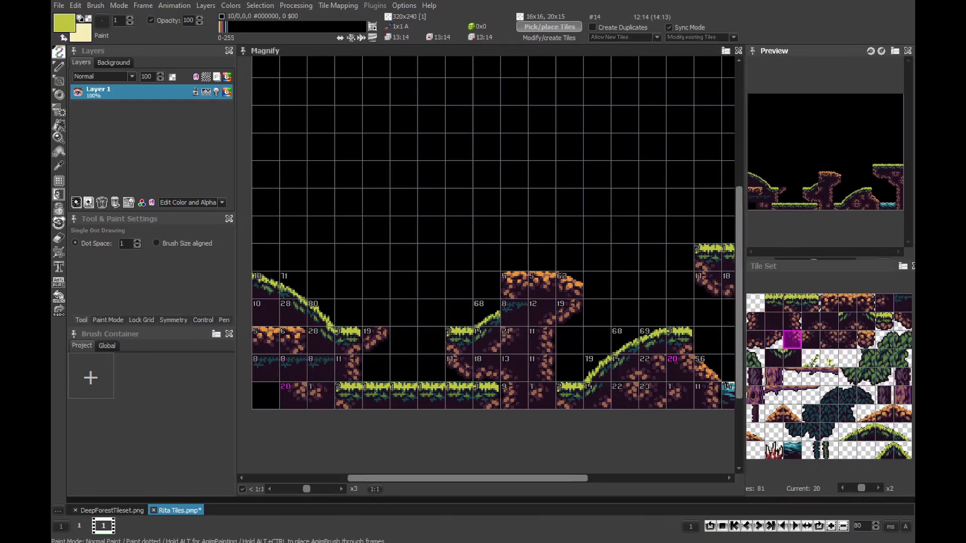
left_click(293, 396)
left_click(257, 397)
Step: Place tile 13 in the last bottom-left cell and save the map
left_click(256, 397)
key("ctrl+s")
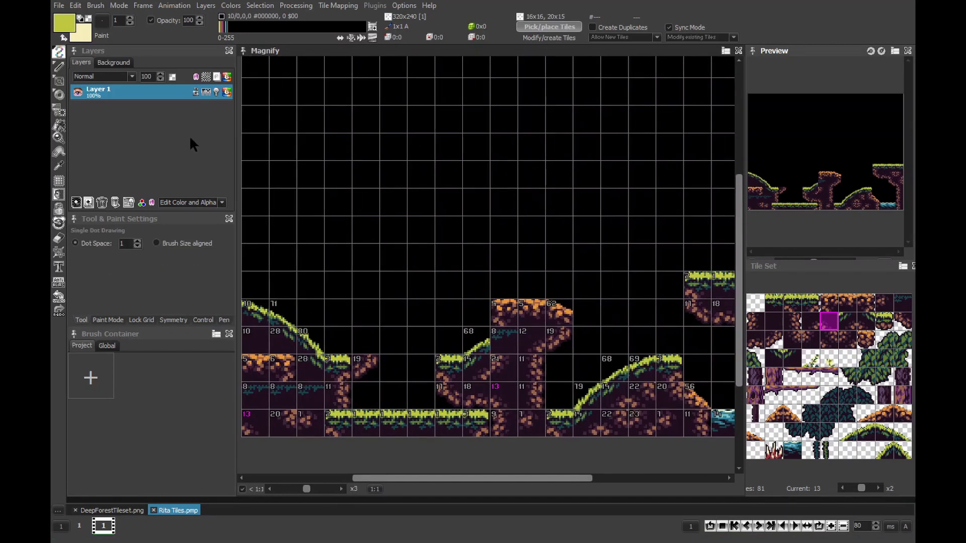
left_click(206, 6)
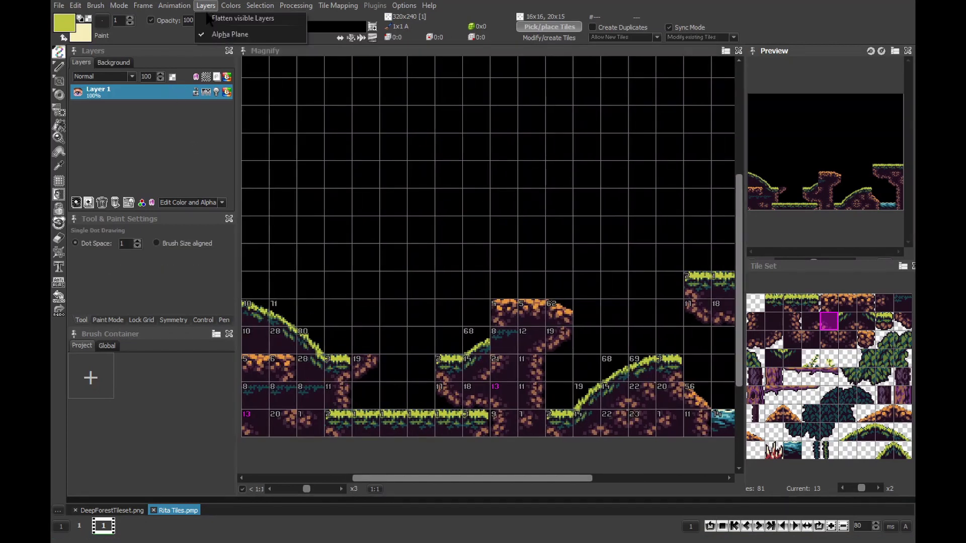
left_click(171, 123)
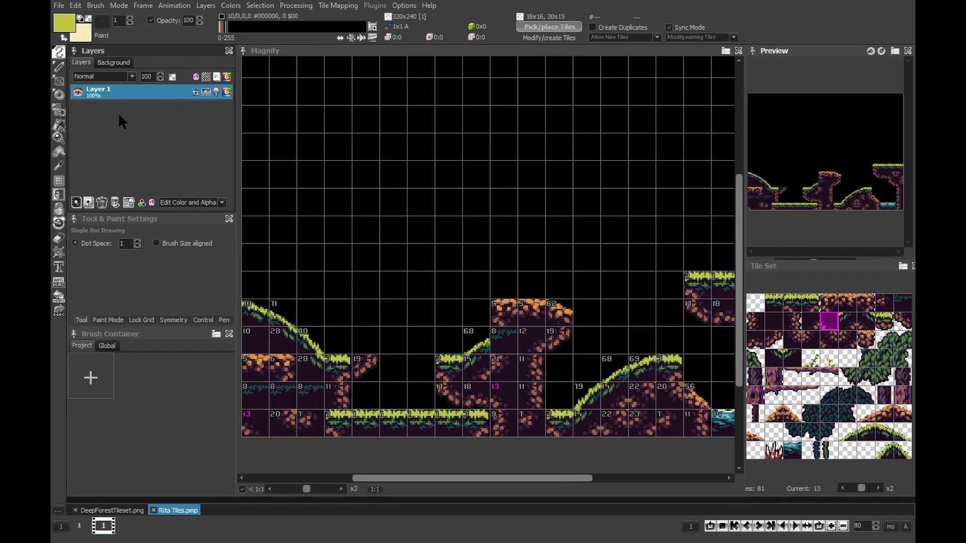
Step: Add a single-image layer and rename the original tile layer to Floor
left_click(89, 203)
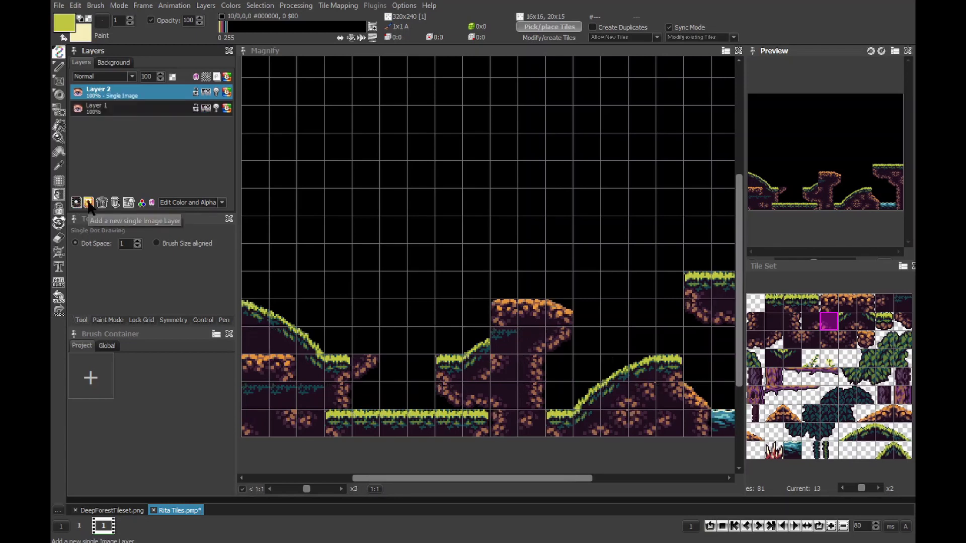
left_click(111, 109)
right_click(108, 105)
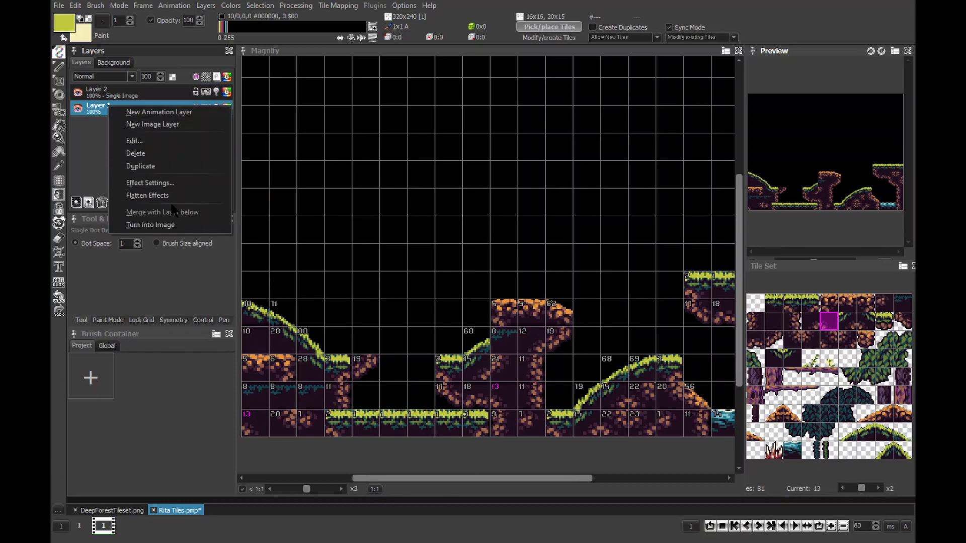
left_click(164, 141)
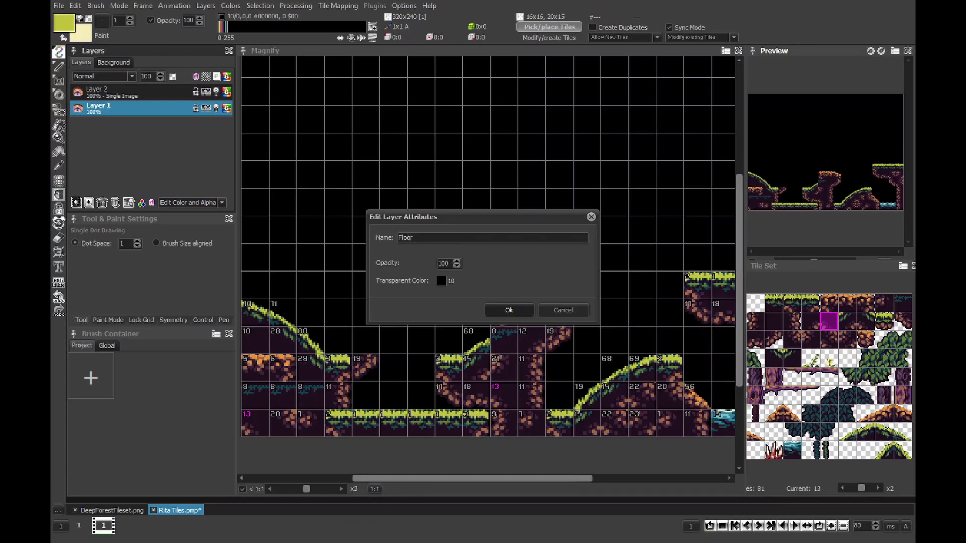
key("Return")
Step: Rename the new single-image layer to Trees
left_click(91, 92)
right_click(91, 90)
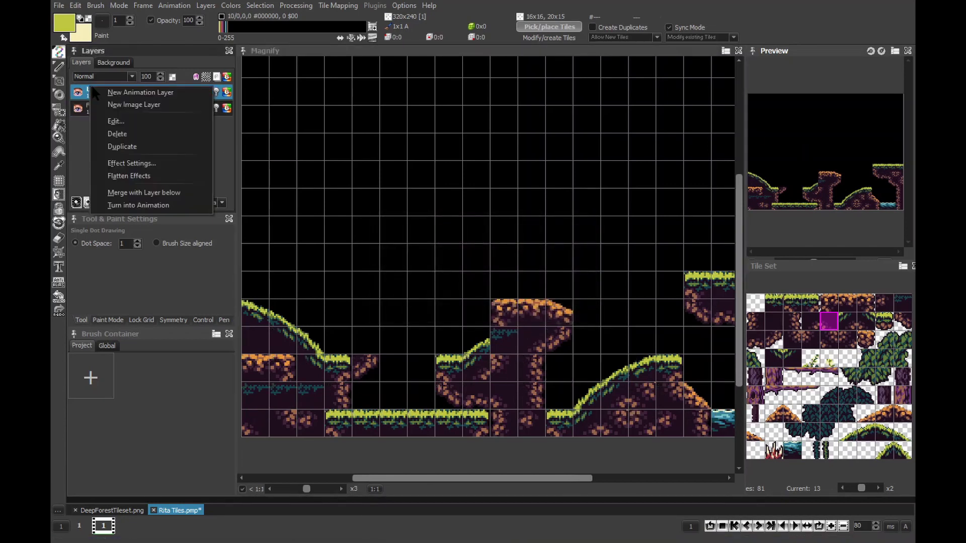
left_click(137, 119)
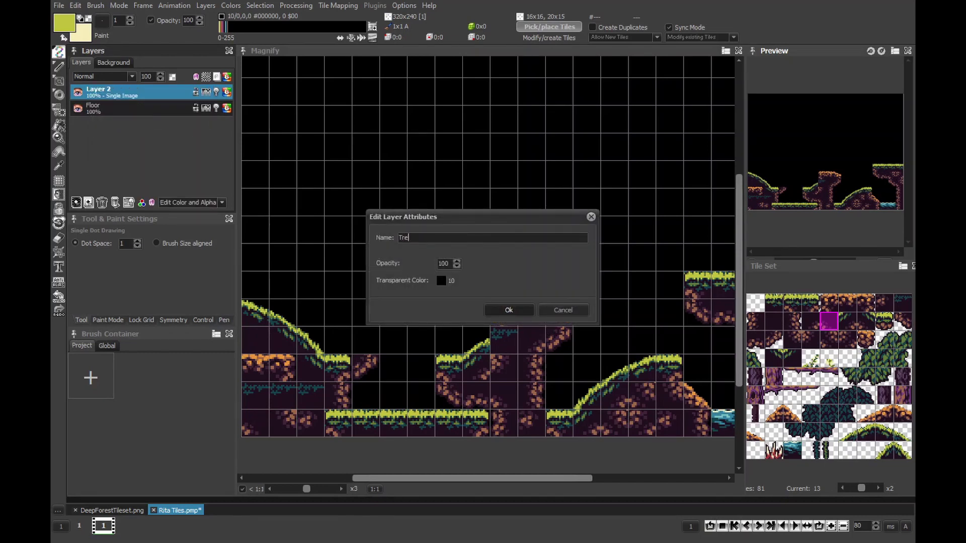
key("Return")
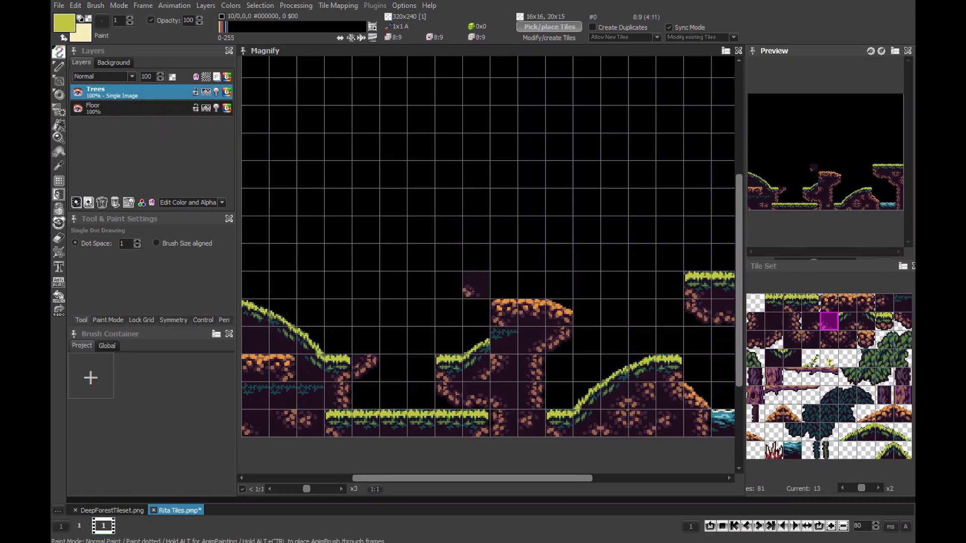
Step: Paint tree-trunk tile columns up to the map top, including columns 13 and 18
left_click(902, 395)
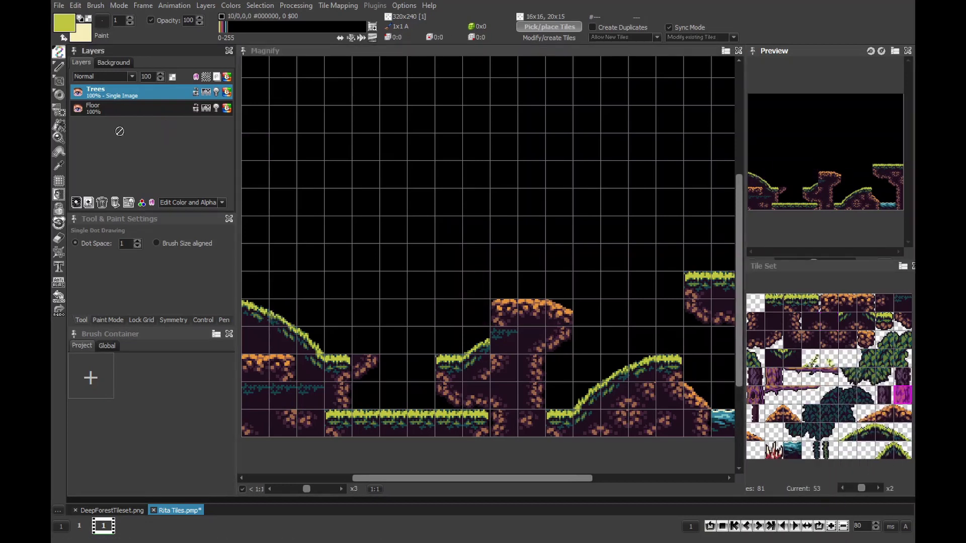
left_click_drag(289, 289, 281, 58)
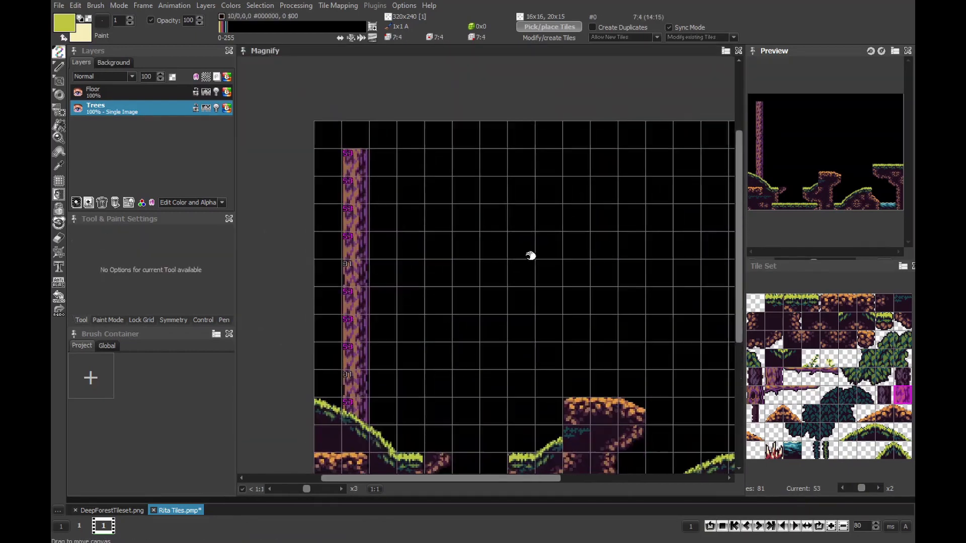
scroll(403, 183, "down", 2)
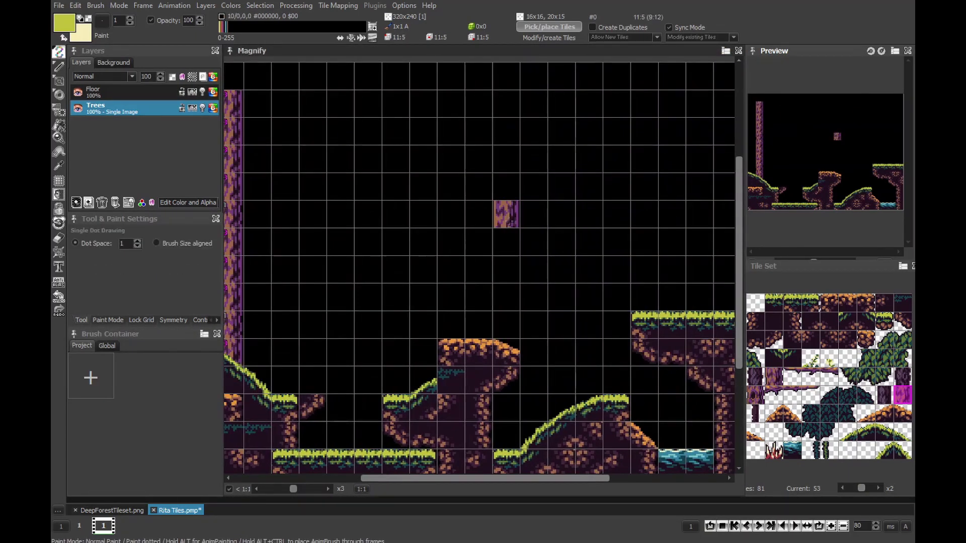
right_click(308, 137)
left_click_drag(440, 375, 440, 134)
left_click_drag(532, 358, 533, 133)
left_click_drag(623, 289, 624, 133)
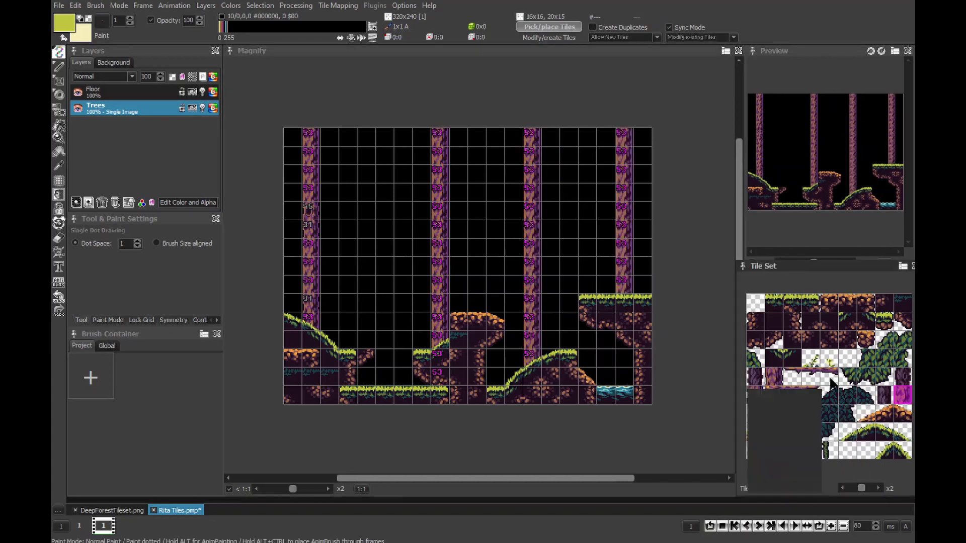
Step: Paint more trunk columns beside the first trees using different trunk tiles
left_click(774, 376)
left_click(528, 224)
left_click_drag(603, 280, 602, 133)
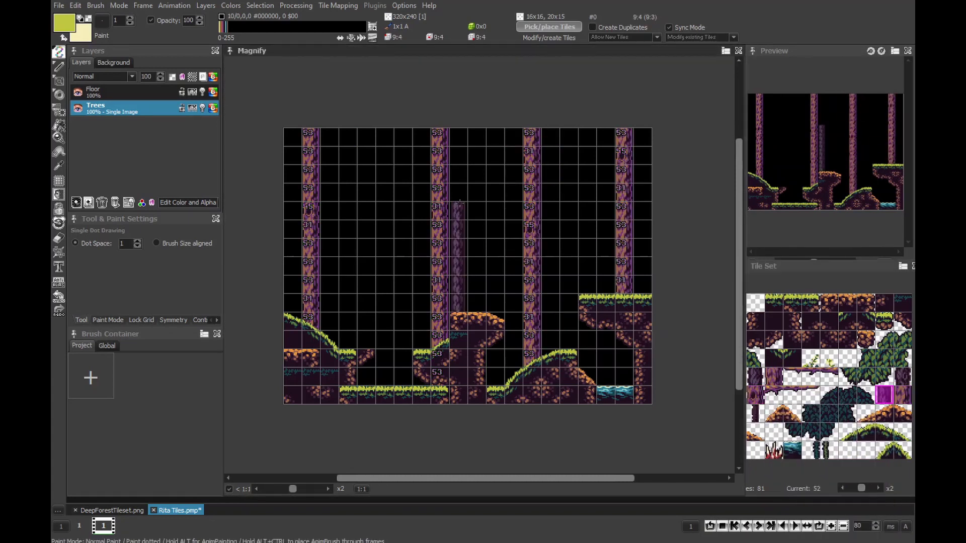
left_click_drag(455, 297, 455, 133)
left_click(755, 413)
left_click_drag(381, 372, 381, 133)
Step: Hide the tile numbers via Tile Mapping and paint another trunk column on the right side
left_click(334, 5)
mouse_move(392, 28)
left_click(499, 27)
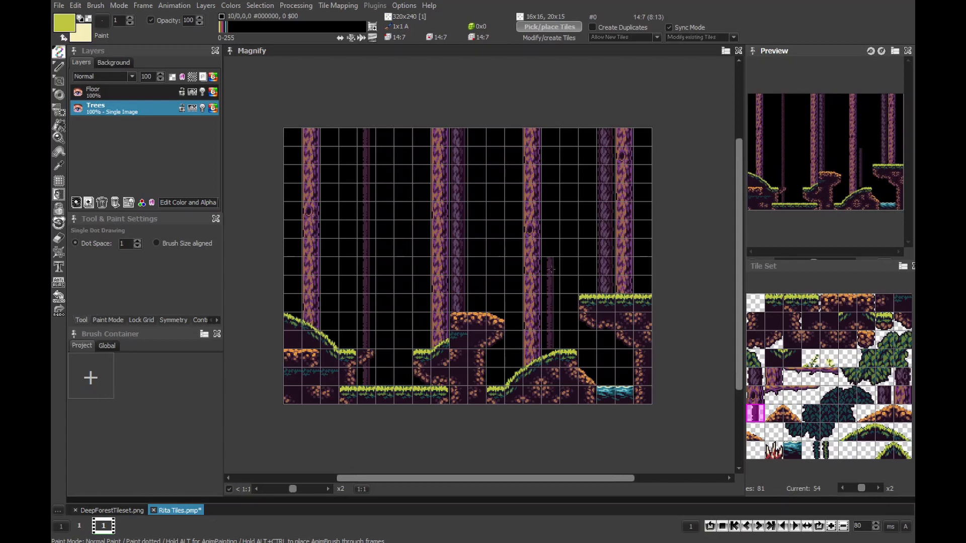
left_click(901, 376)
left_click_drag(347, 347, 347, 133)
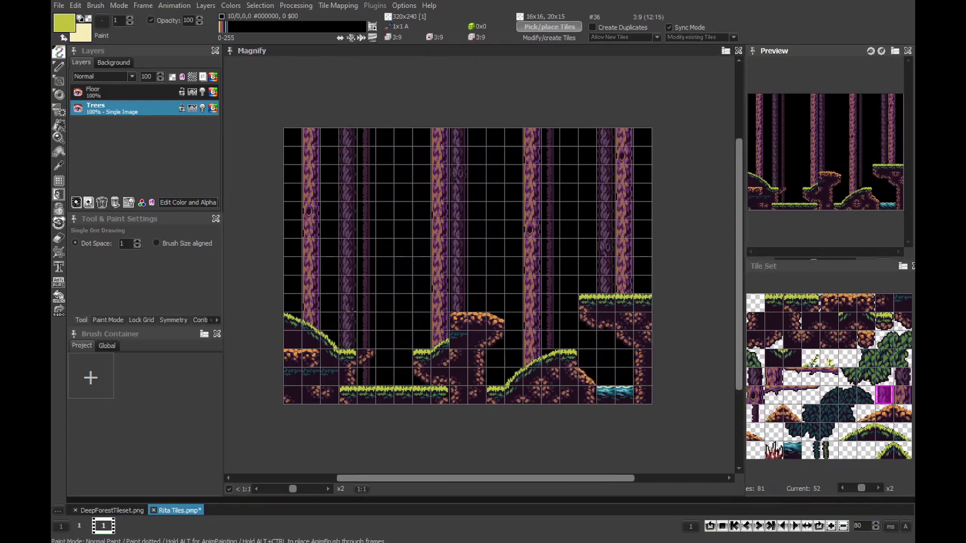
right_click(473, 301)
Step: Rename the Floor layer to Foreground
left_click(883, 395)
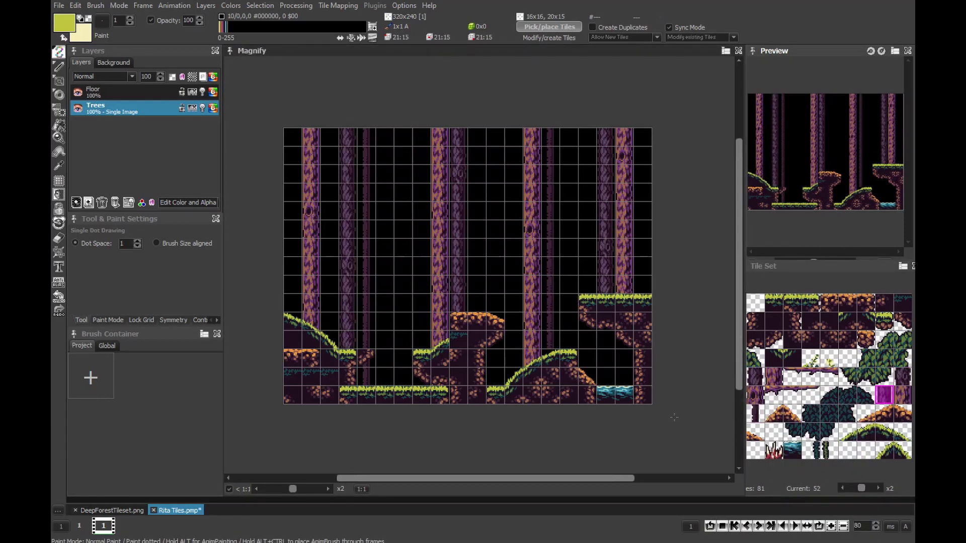
double_click(93, 91)
key("Return")
Step: Add branch tiles to the trunks and foliage bush tiles in the lower left
right_click(606, 216)
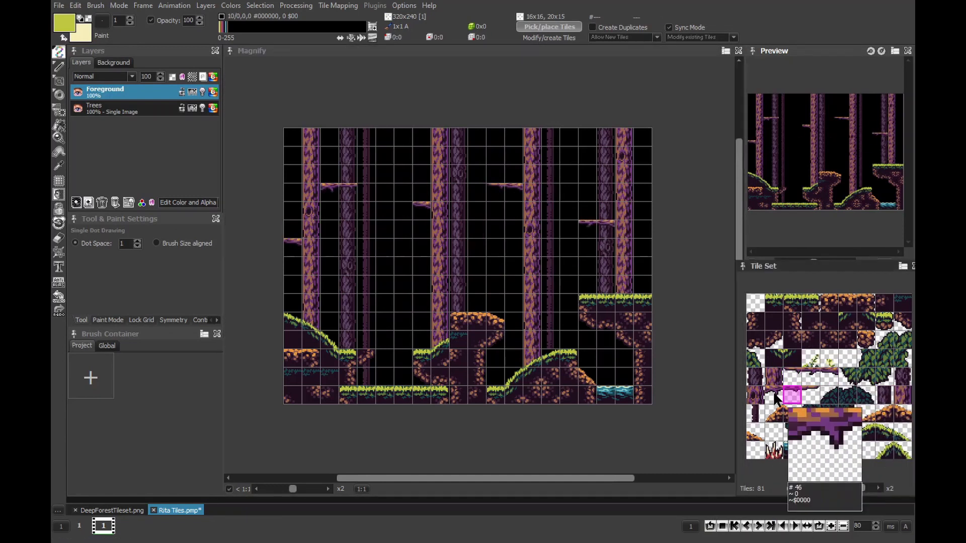
left_click(507, 284)
left_click(884, 358)
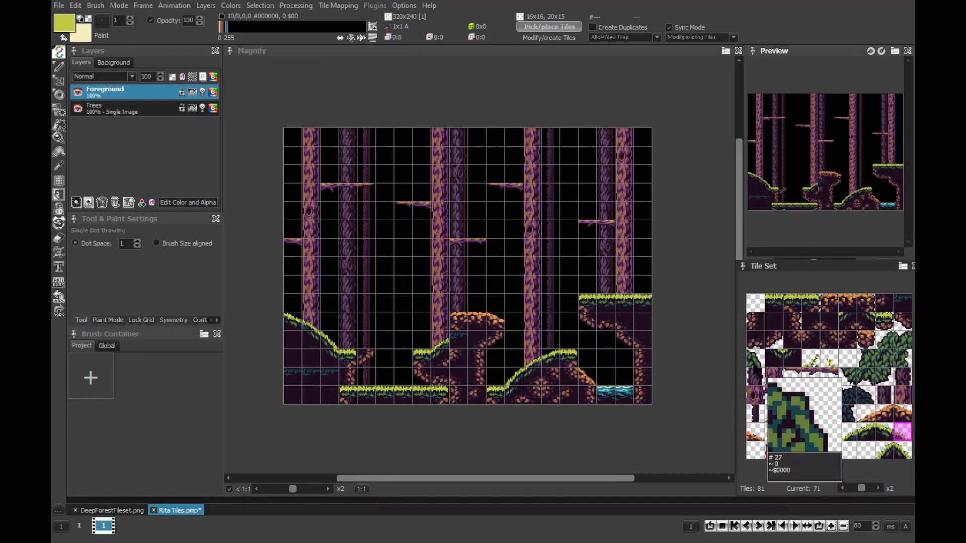
left_click(754, 358)
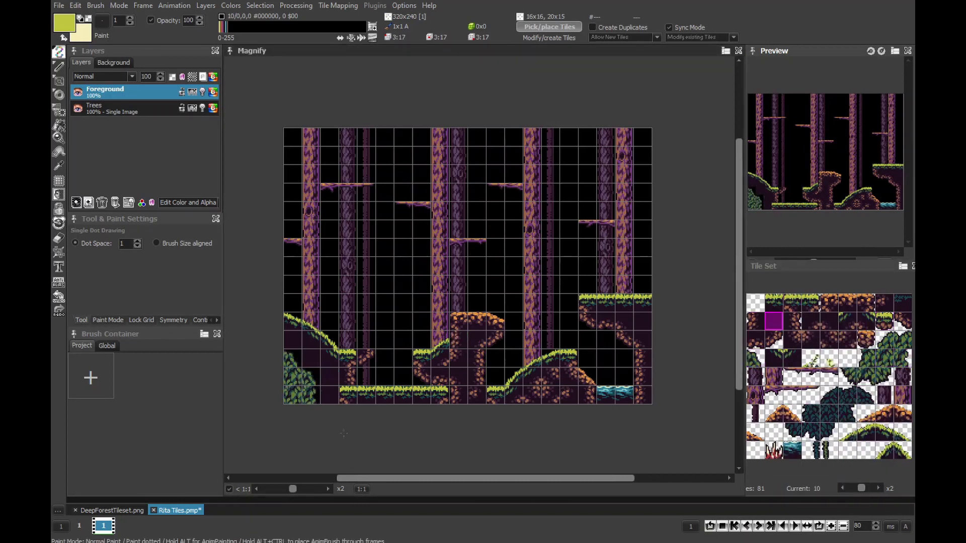
right_click(320, 399)
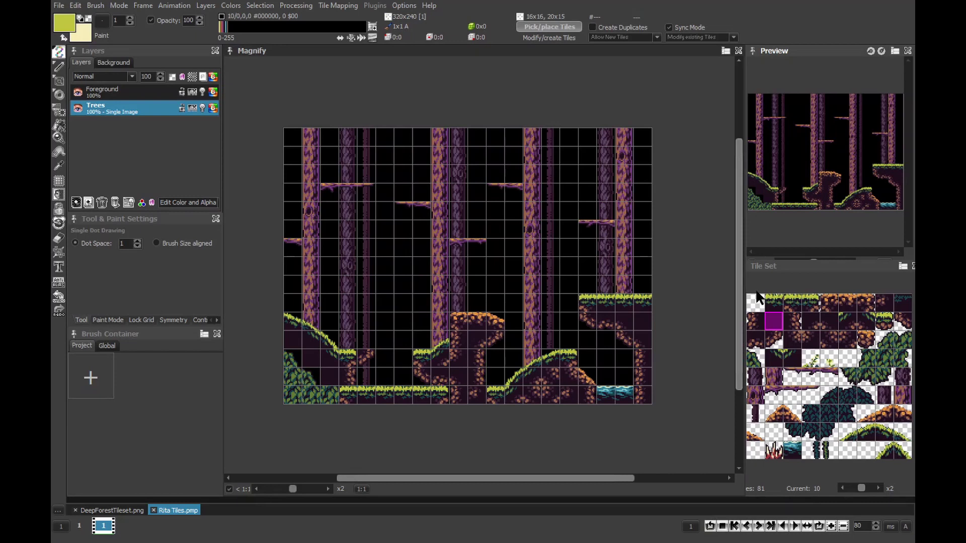
right_click(478, 243)
right_click(454, 248)
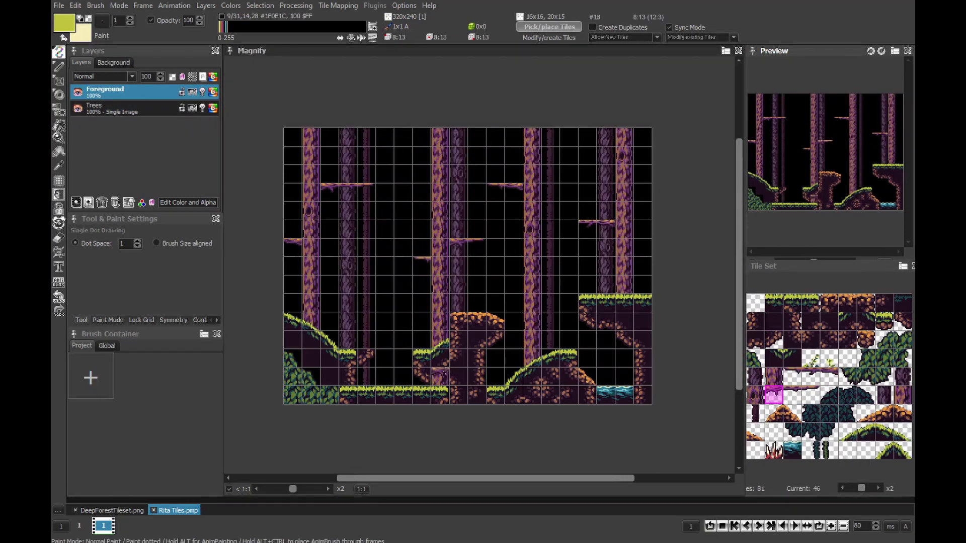
Step: Add a new layer above Trees named 'Leaves'
left_click(88, 202)
double_click(98, 108)
type("Leaves")
key("Return")
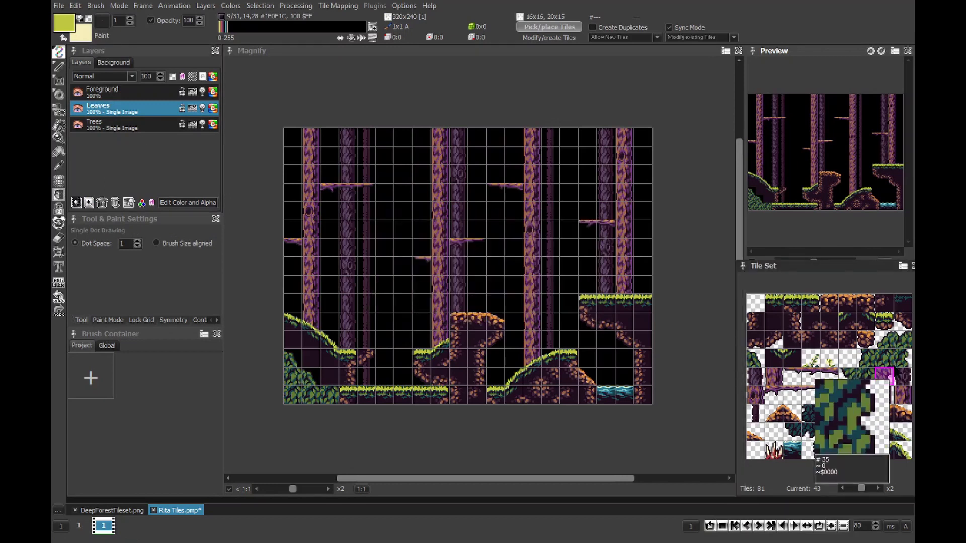
Step: Paint the green leaf canopy across the top left and top right of the map
mouse_move(292, 192)
left_mouse_down()
mouse_move(345, 158)
mouse_move(454, 174)
mouse_move(340, 139)
mouse_move(385, 174)
mouse_move(426, 137)
mouse_move(475, 160)
left_mouse_up()
left_click(882, 377)
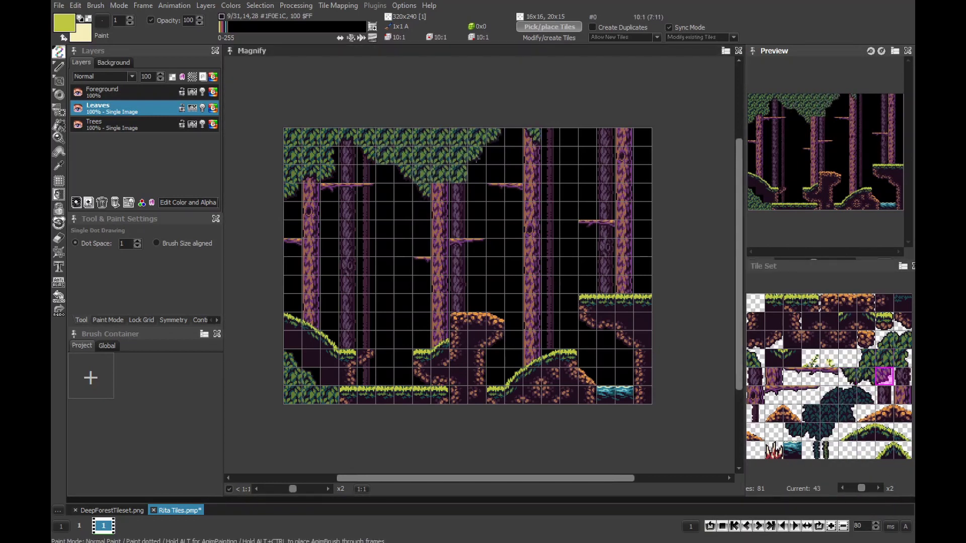
left_click(848, 376)
left_click(534, 174)
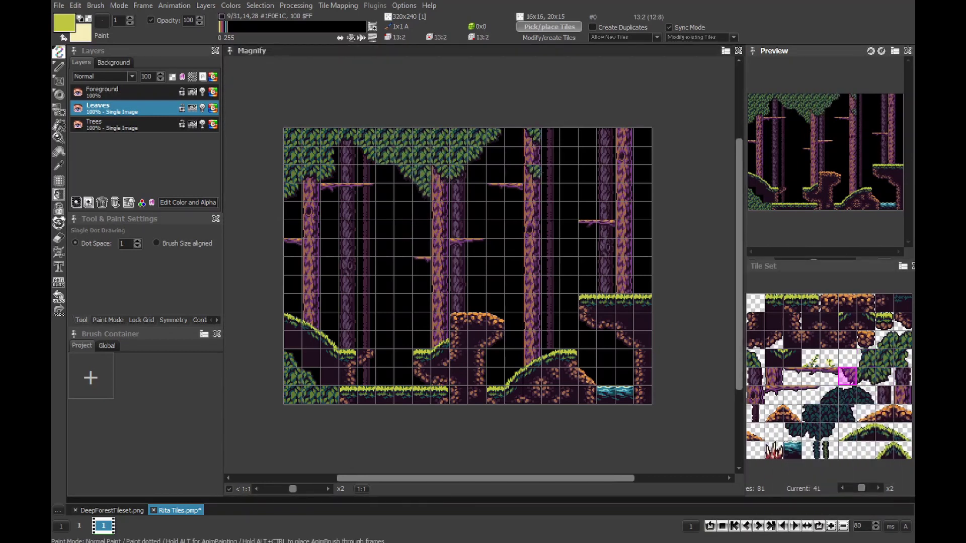
left_click_drag(537, 173, 578, 196)
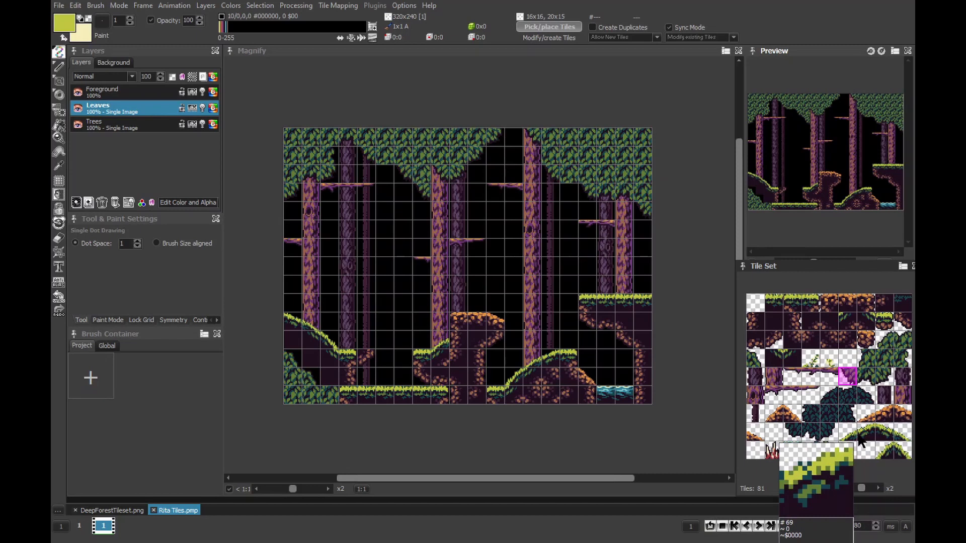
Step: Rename the layer 'Leaves - Front' and add a 'Leaves - Back' layer below Trees
double_click(104, 108)
type("- Front")
key("Return")
double_click(108, 124)
type("- Back")
key("Return")
left_click(847, 412)
left_click(306, 230)
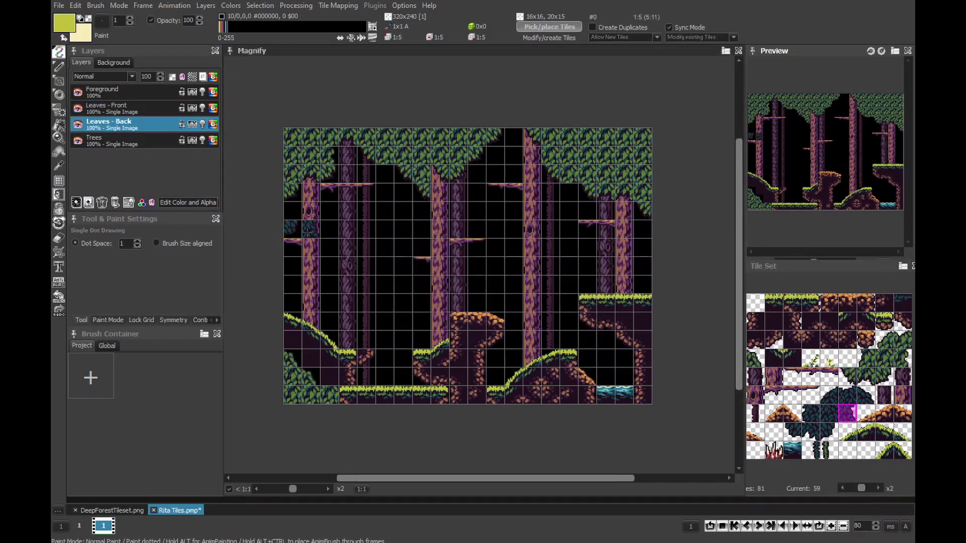
left_click_drag(150, 124, 174, 143)
Step: Paint dark leaves and vines behind the trunks and at the left edge on Leaves - Back
mouse_move(329, 194)
left_mouse_down()
mouse_move(353, 210)
mouse_move(387, 155)
mouse_move(537, 154)
mouse_move(504, 190)
mouse_move(587, 194)
mouse_move(534, 232)
mouse_move(641, 266)
left_mouse_up()
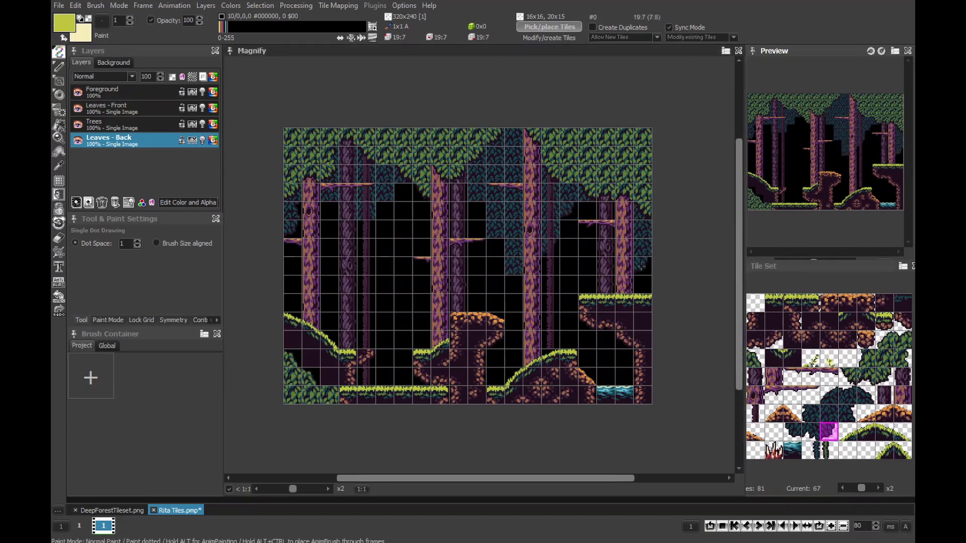
left_click_drag(501, 254, 494, 238)
left_click(101, 90)
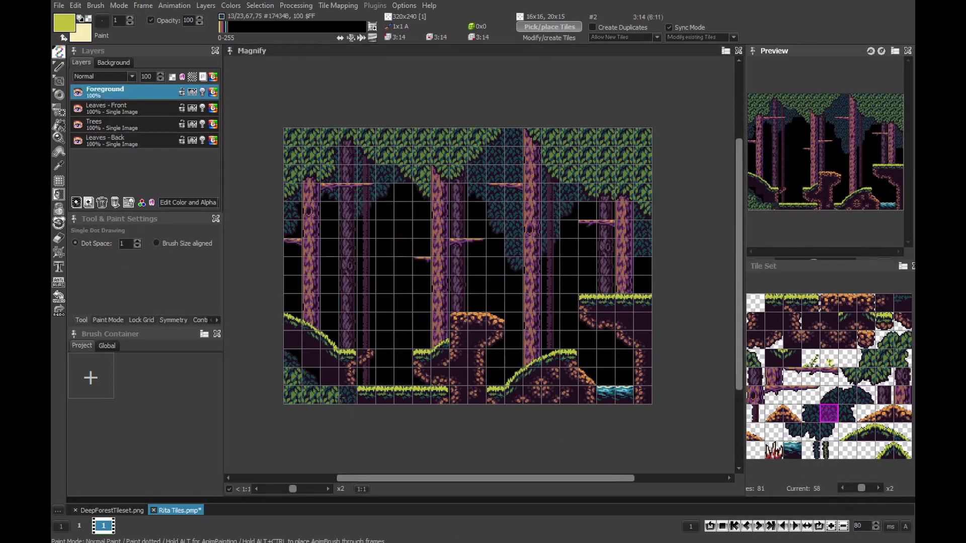
left_click(101, 140)
left_click(293, 303)
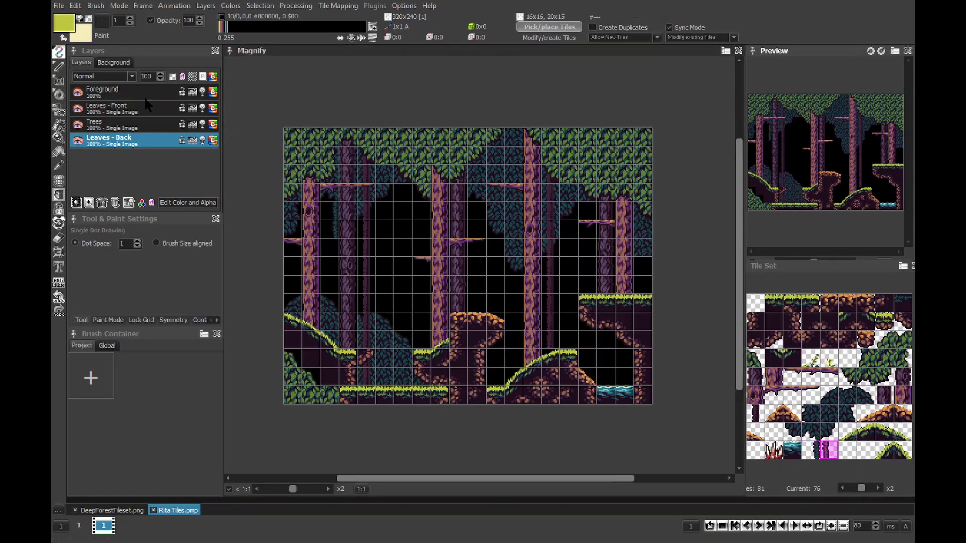
left_click(143, 108)
key("ctrl+z")
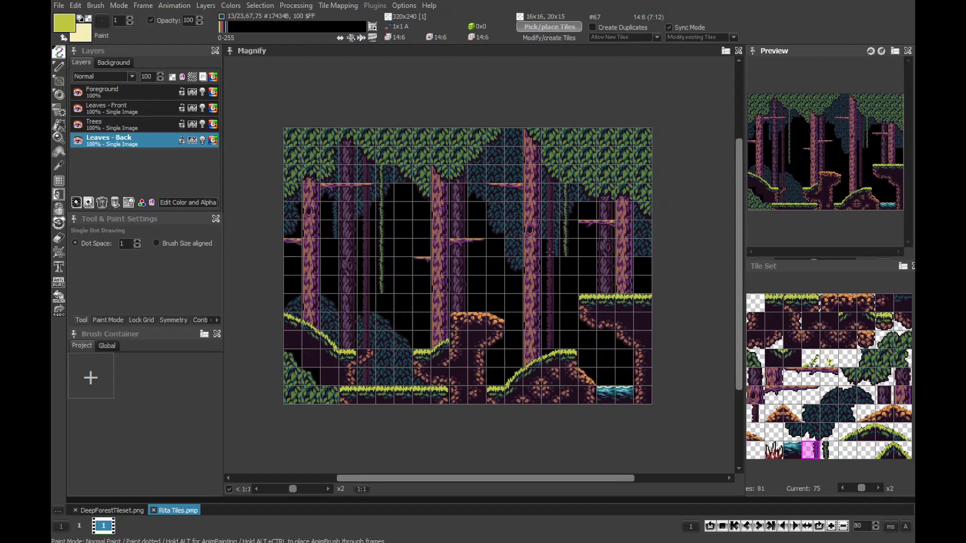
Step: Place yellow flower, red spike and dark leaf tiles on the ground across both Leaves layers, then save
key("ctrl+y")
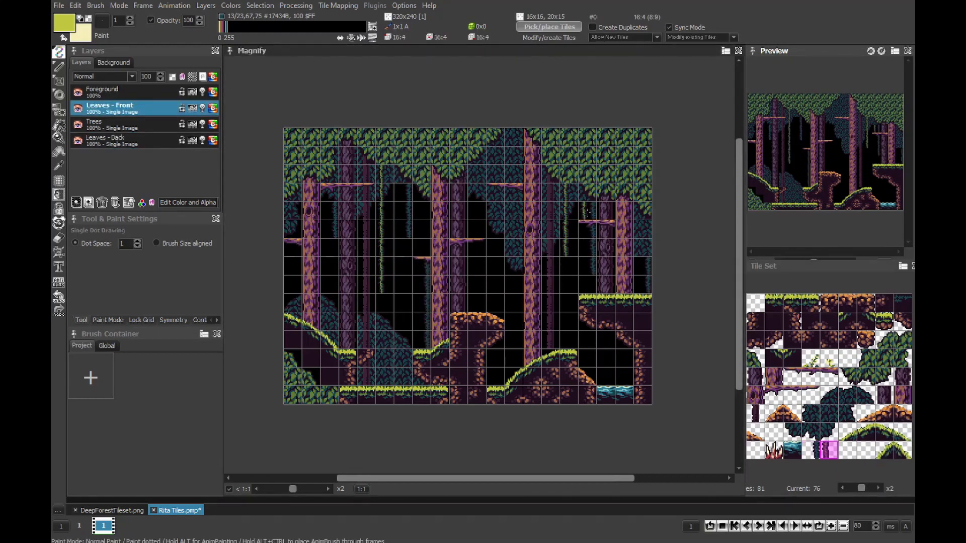
key("ctrl+z")
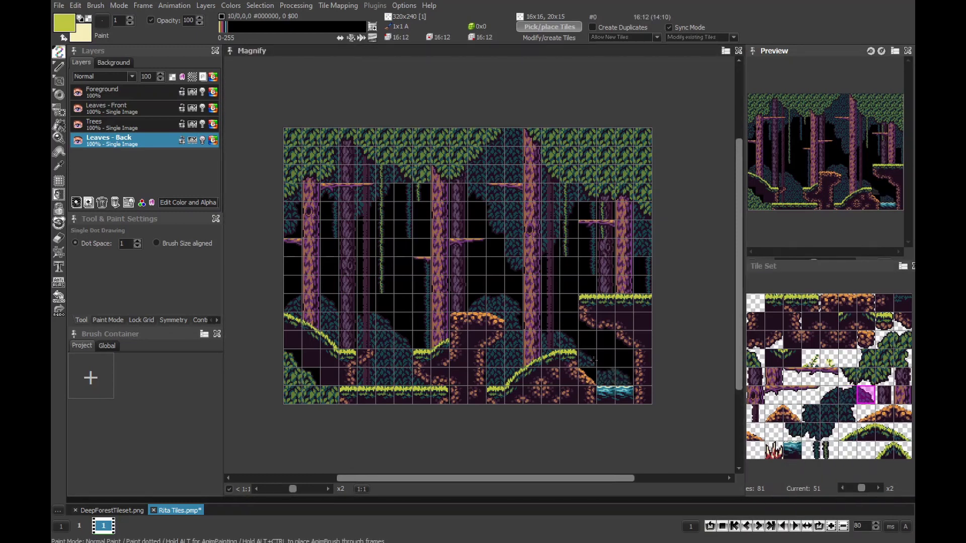
key("ctrl+y")
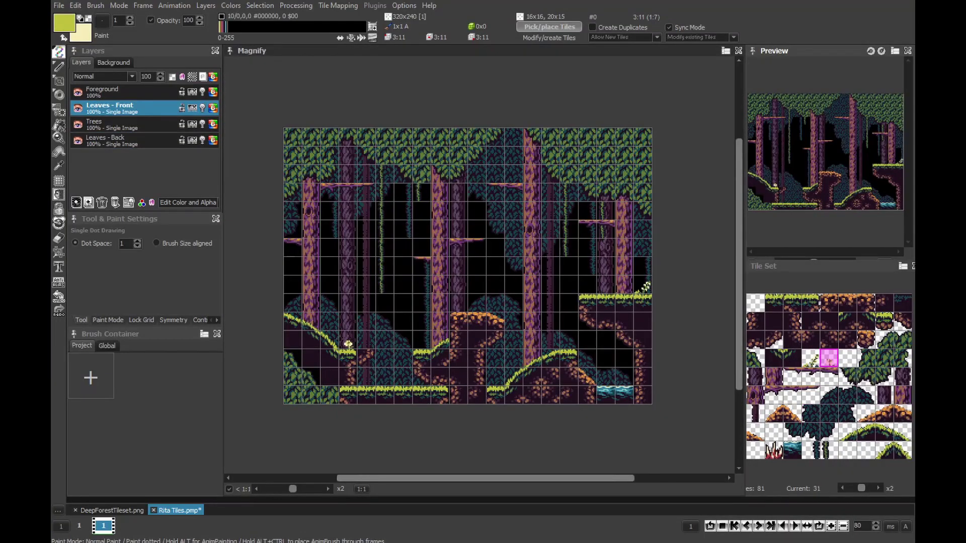
key("ctrl+y")
key("ctrl+y")
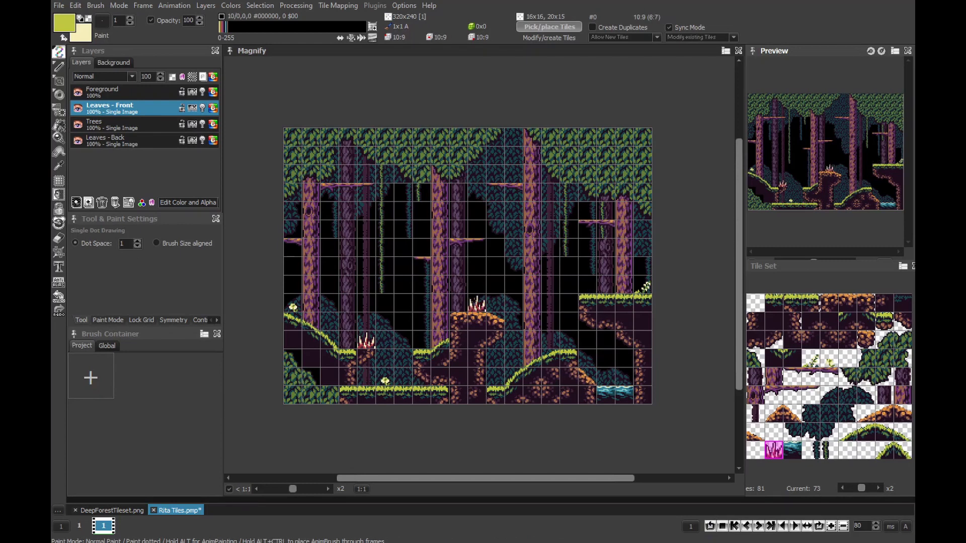
left_click(902, 302)
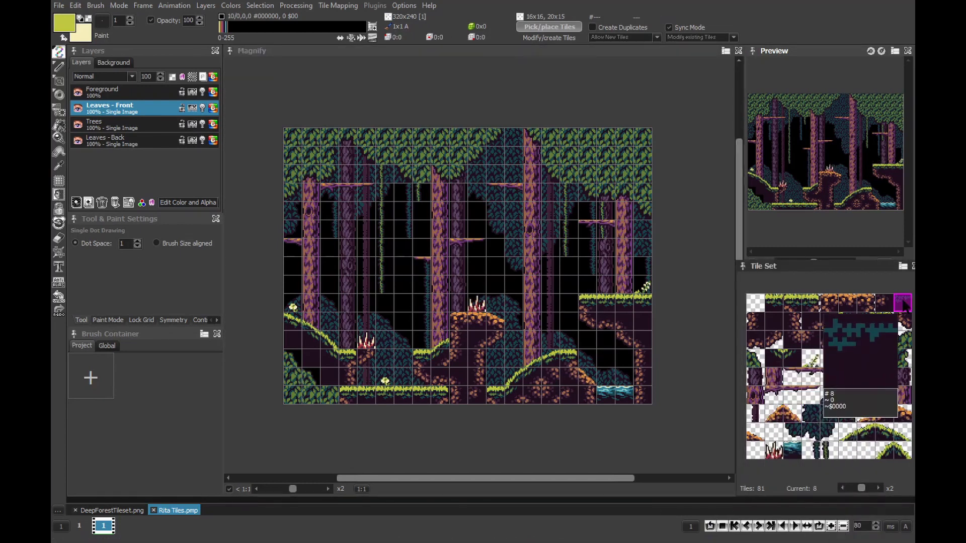
key("ctrl+Up")
key("ctrl+Down")
key("ctrl+Down")
key("ctrl+Down")
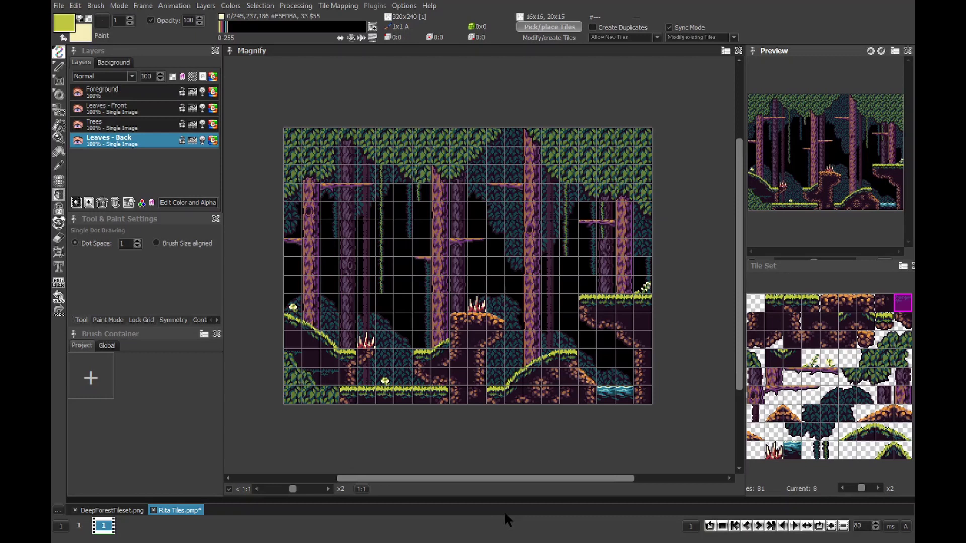
key("ctrl+s")
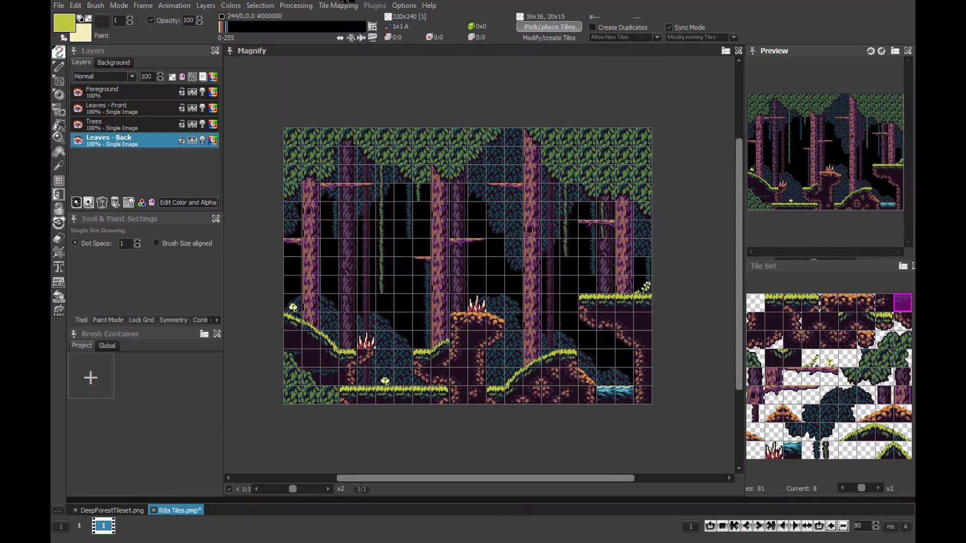
Step: Open the Tile Mapping Export All settings with IFF tile set and TXM maps, ready to edit the base name
left_click(338, 5)
left_click(368, 186)
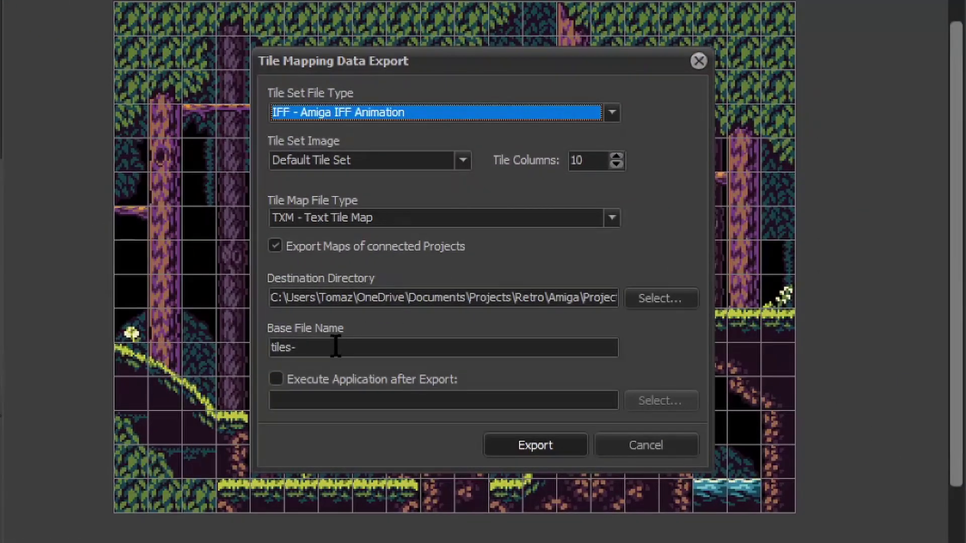
left_click(335, 347)
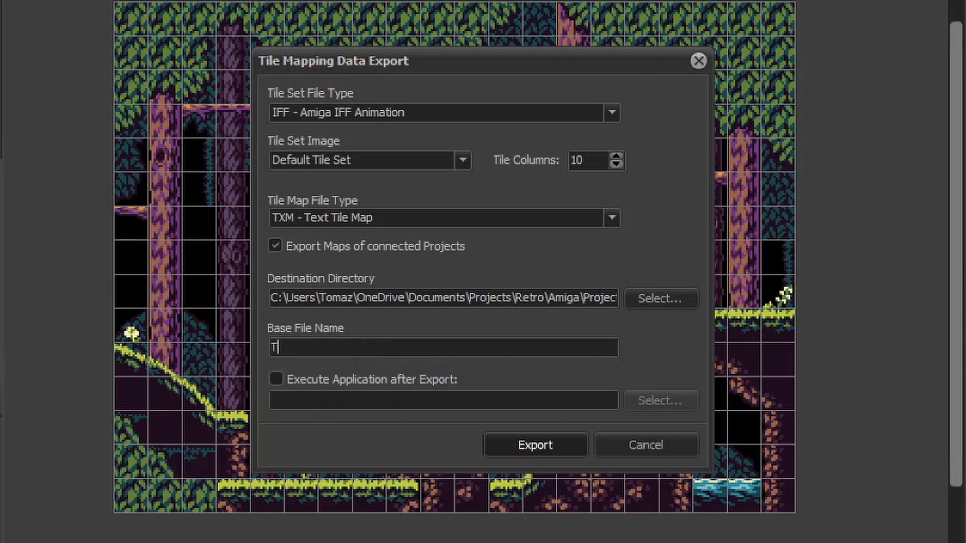
Step: Export the maps and tileset with base file name 'Tiles' and select the first file in Total Commander
type("Tiles")
left_click(551, 449)
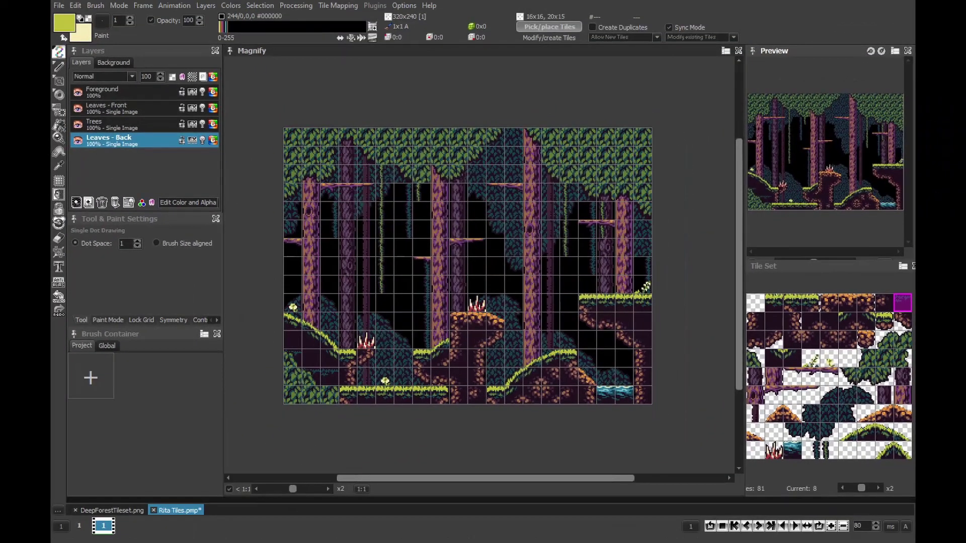
key("alt+Tab")
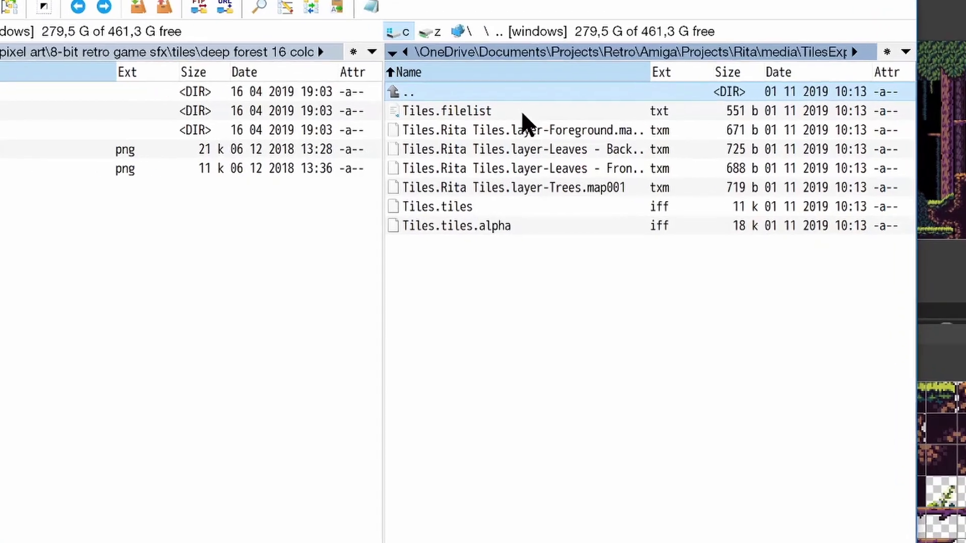
left_click(564, 135)
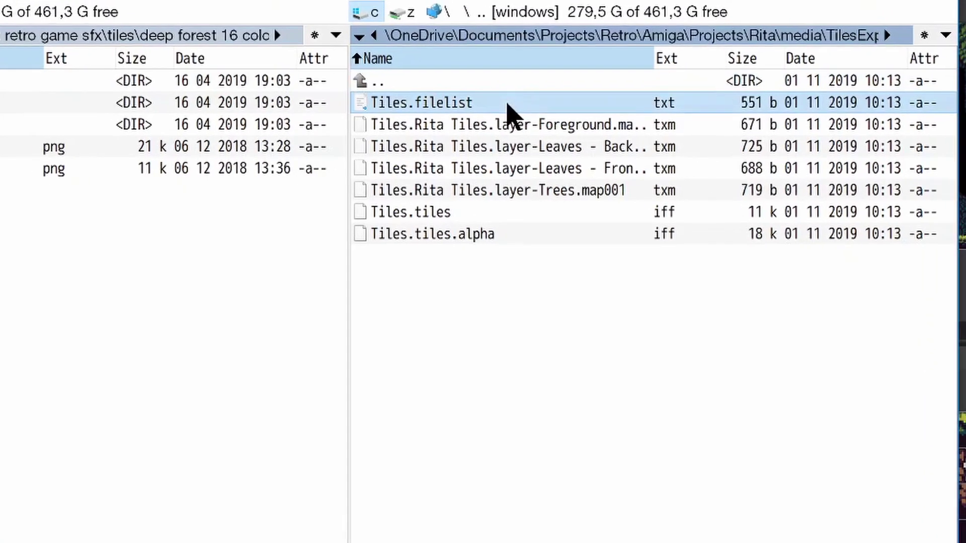
Step: View the Foreground and Leaves - Back map files as comma-separated tile numbers
key("Down")
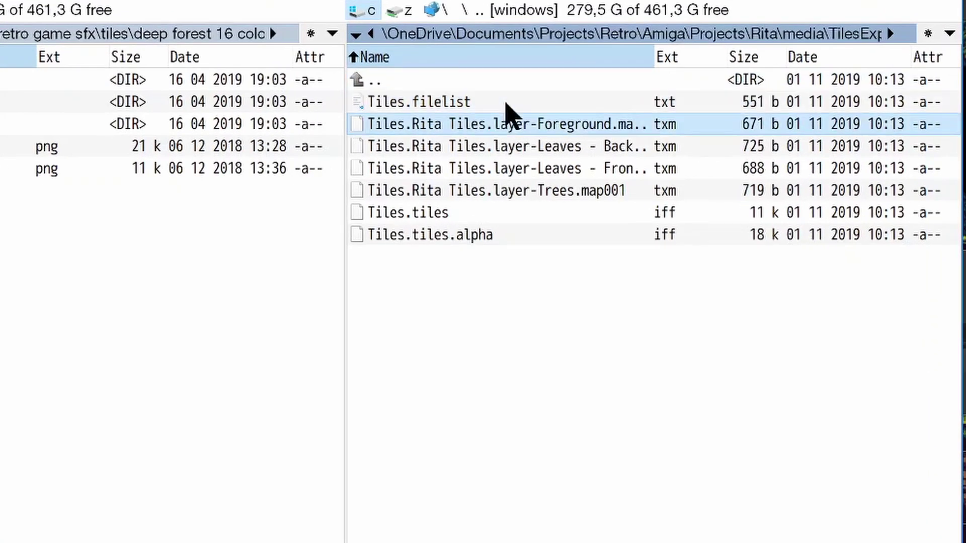
key("F3")
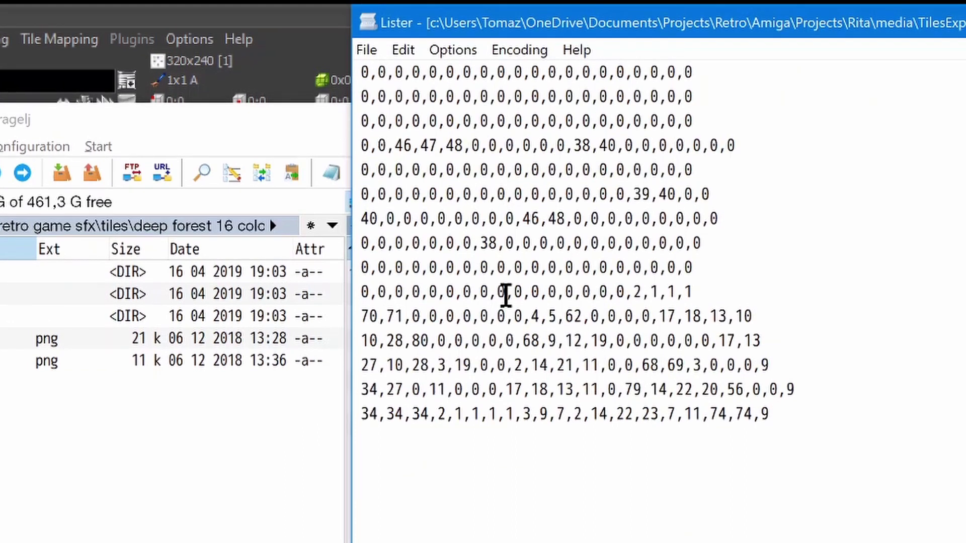
key("Escape")
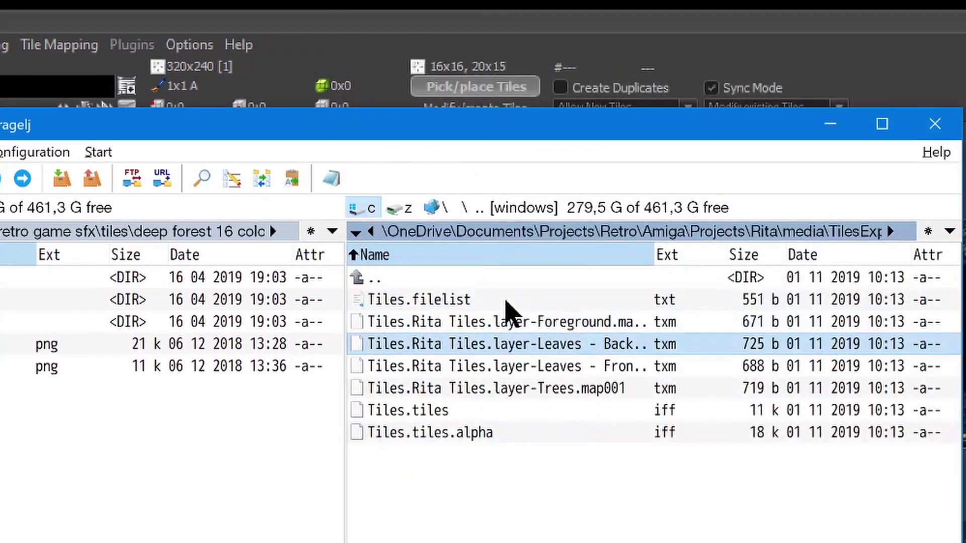
key("F3")
key("Escape")
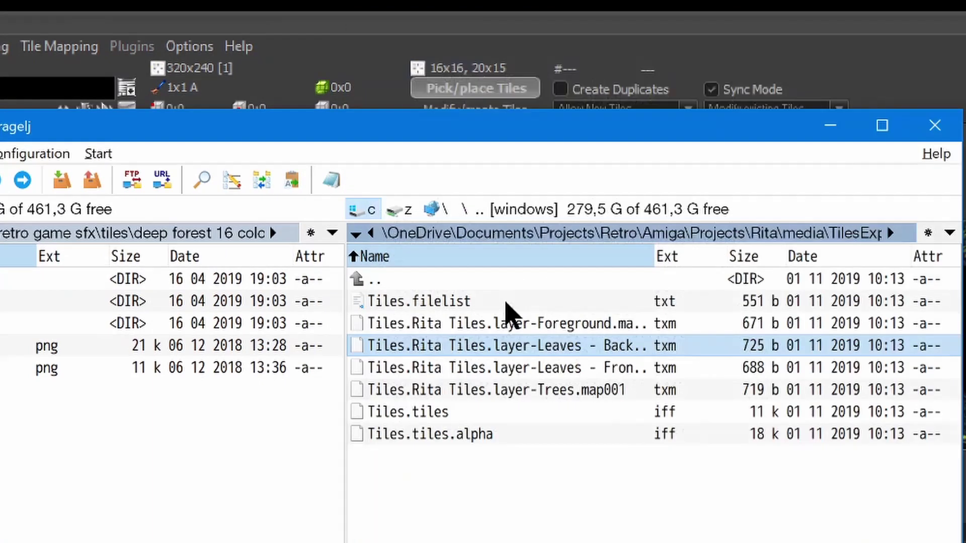
Step: View the Leaves - Front and Trees map files, then move to Tiles.tiles and Tiles.tiles.alpha
key("Down")
key("F3")
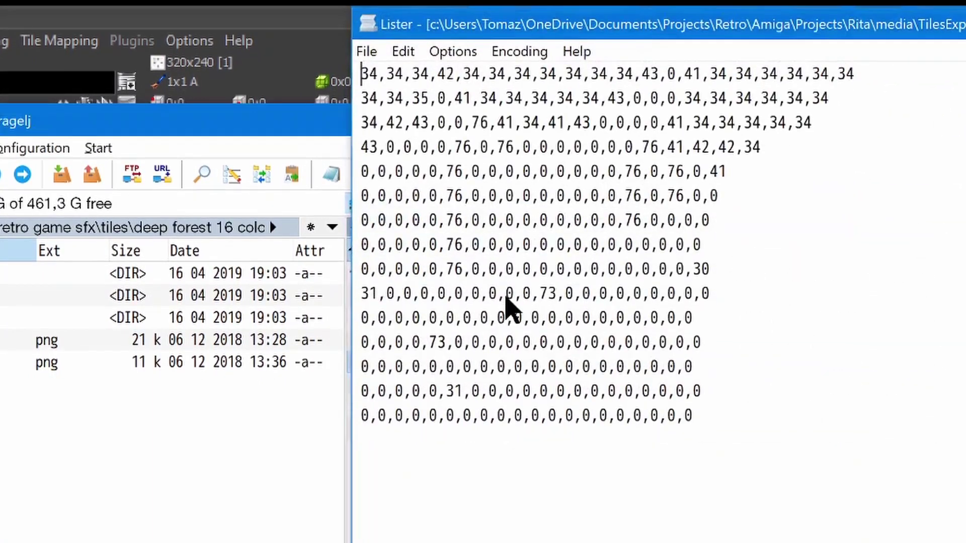
key("Escape")
key("Down")
key("F3")
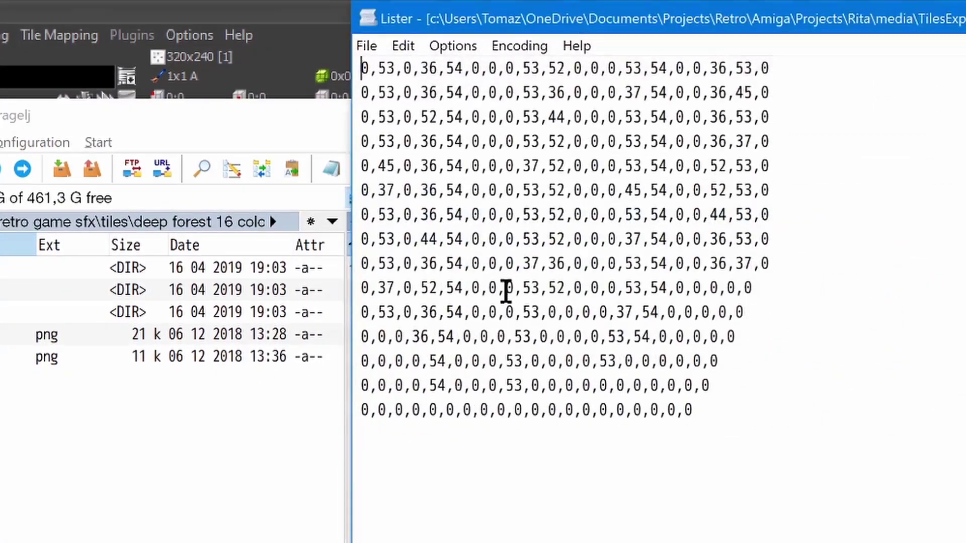
key("Escape")
key("Down")
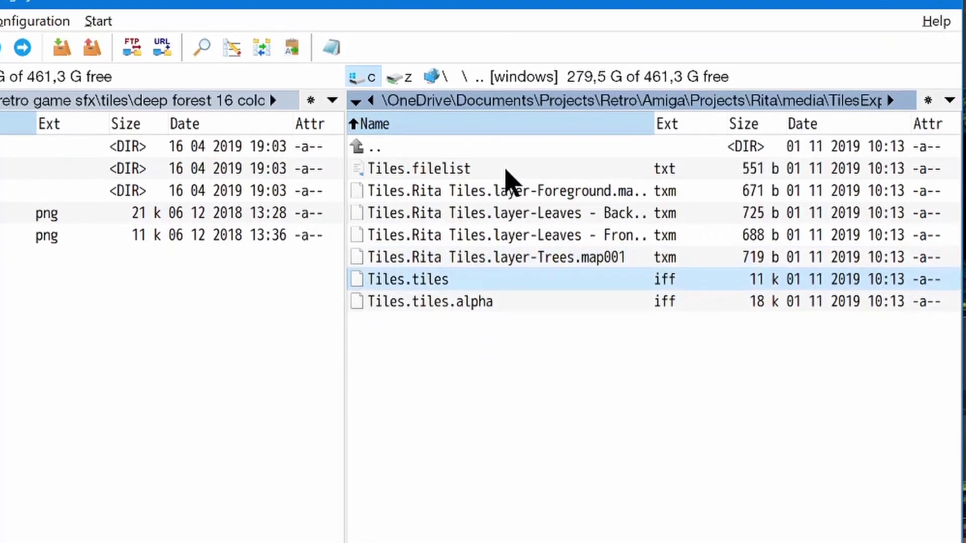
key("Down")
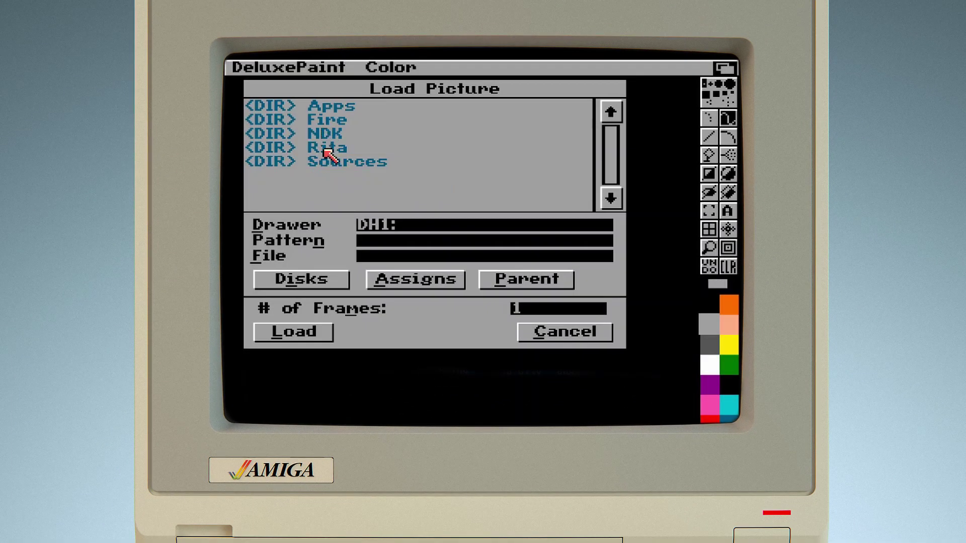
Step: Load Tiles.tiles.iff from the Rita drawer, accepting the switch to its 160x144x256 format
left_click(323, 150)
left_click(329, 122)
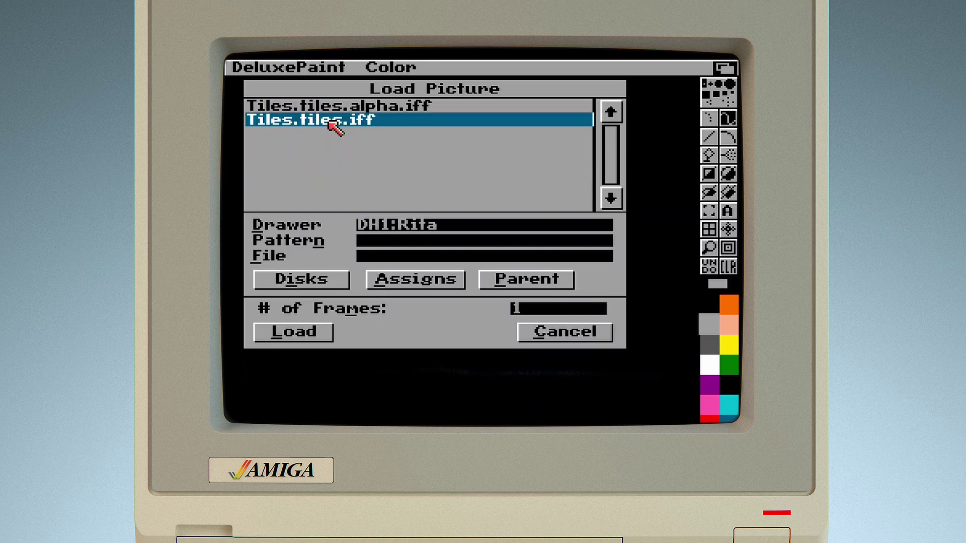
left_click(315, 330)
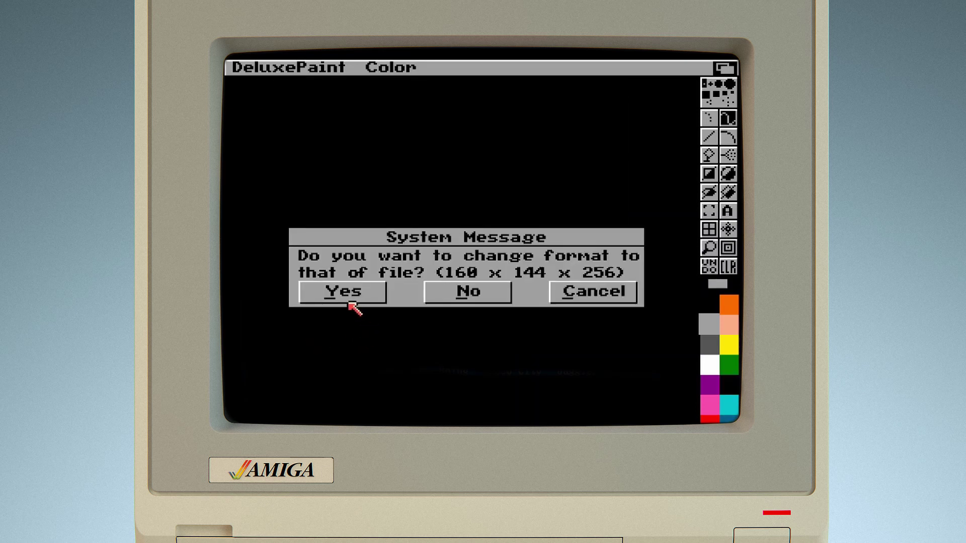
left_click(351, 294)
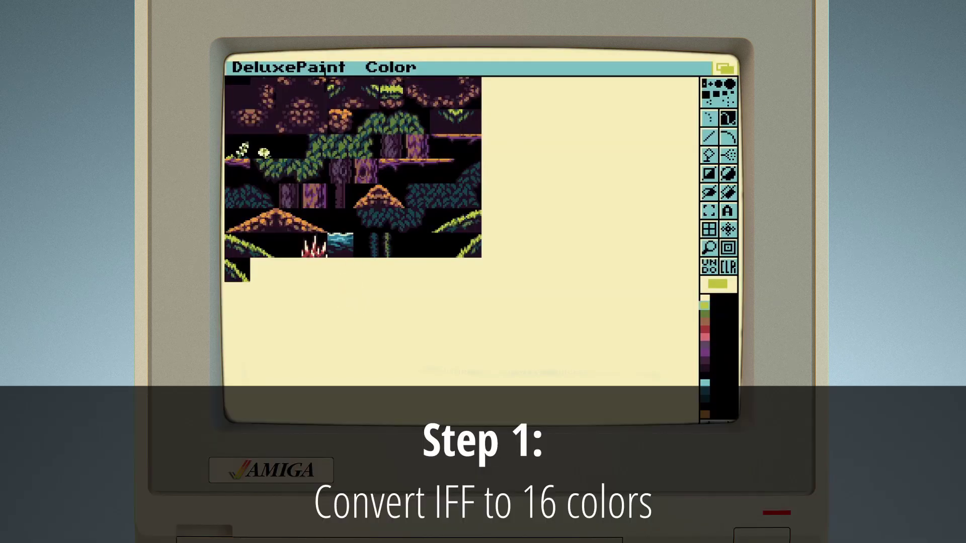
Step: Reduce the picture's screen format palette size from 256 to 16 colours
right_click(325, 70)
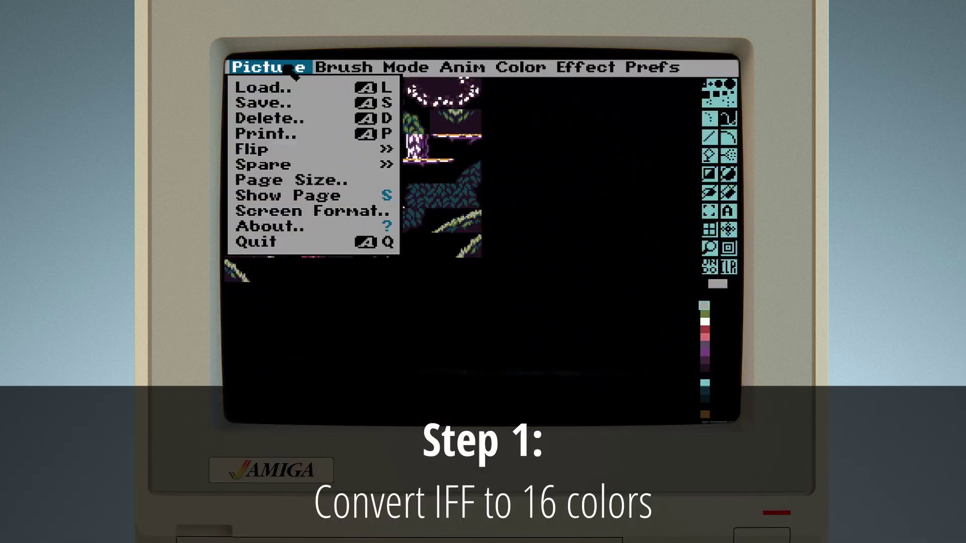
right_click(304, 212)
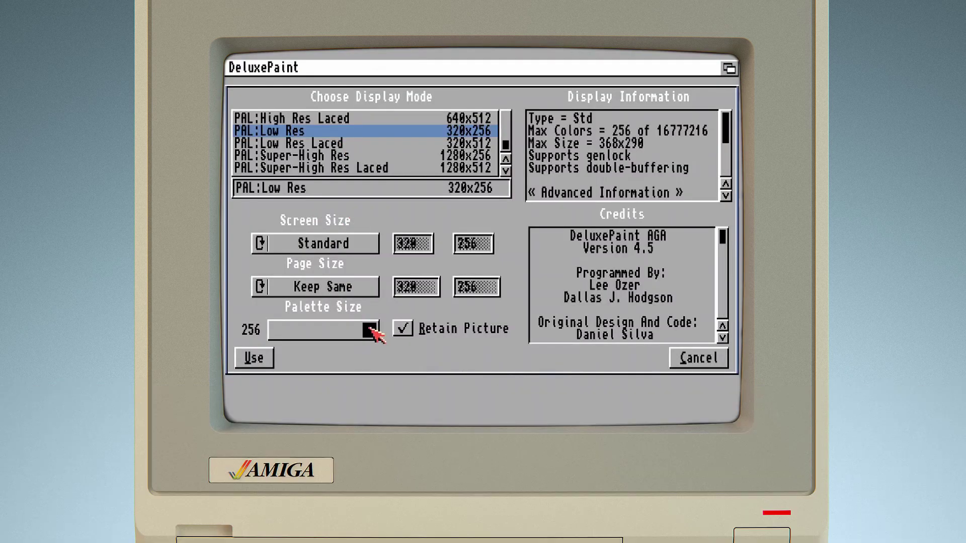
left_click_drag(370, 326, 317, 328)
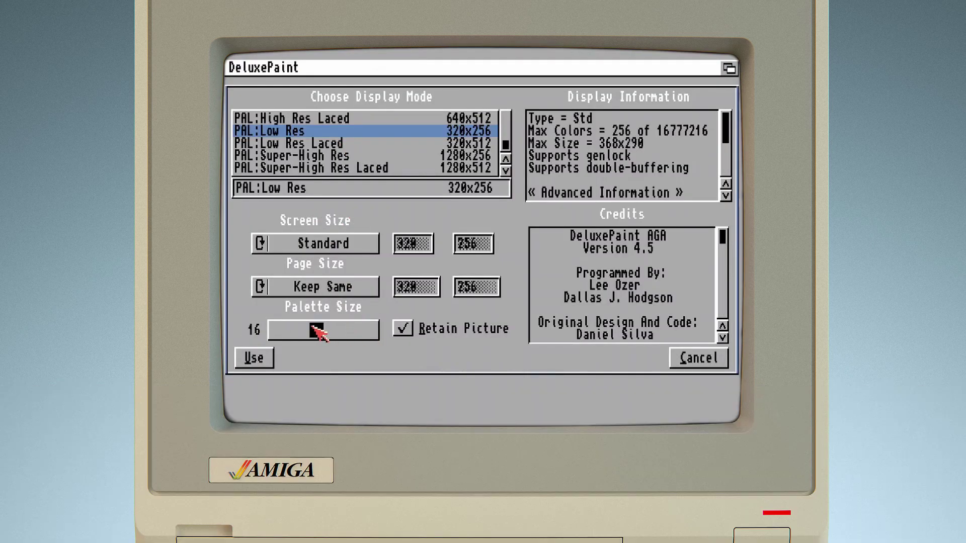
left_click(254, 358)
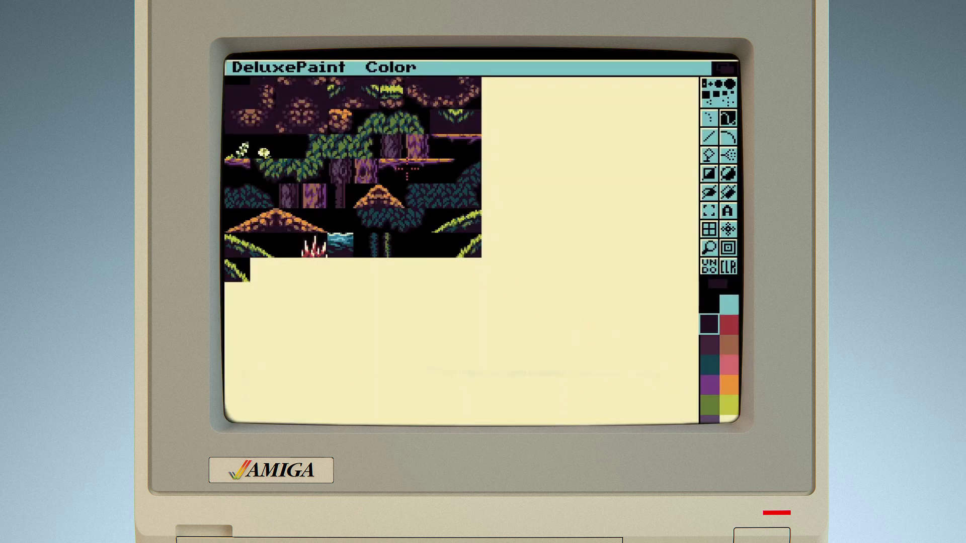
Step: Save the picture in the Rita drawer as Tiles.tiles.converted.iff
right_click(271, 75)
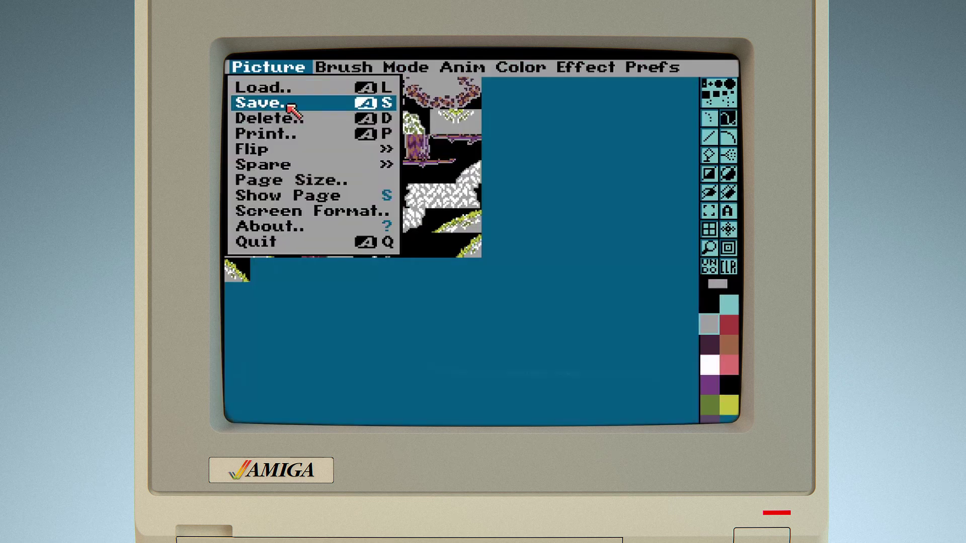
left_click(266, 100)
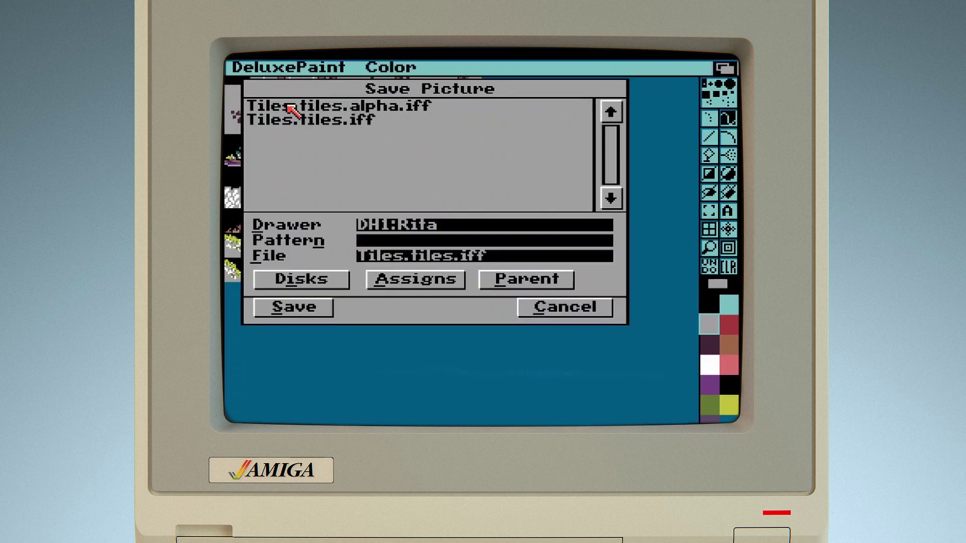
left_click(461, 257)
type(".converted")
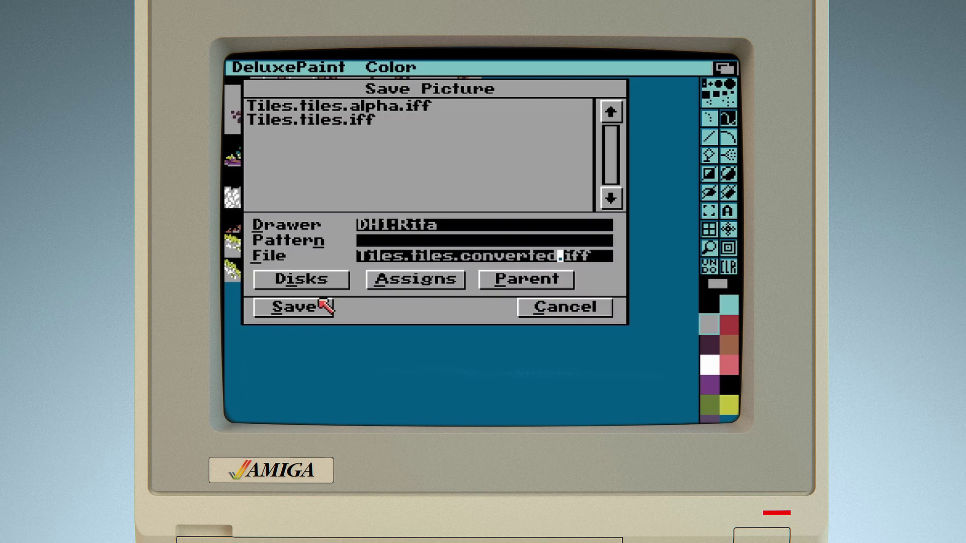
left_click(308, 311)
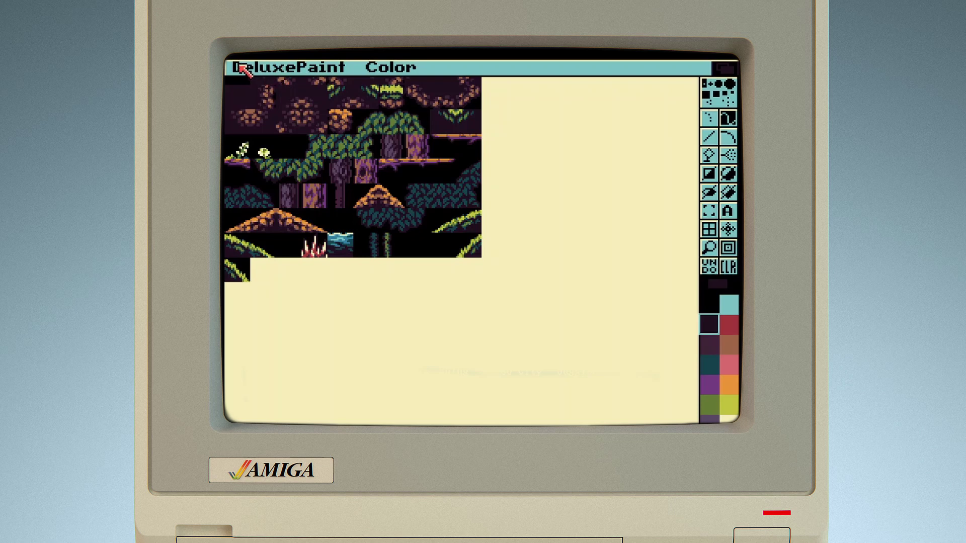
Step: Quit DeluxePaint and launch the iffconv converter
mouse_move(241, 67)
left_mouse_down()
mouse_move(239, 115)
mouse_move(274, 246)
left_mouse_up()
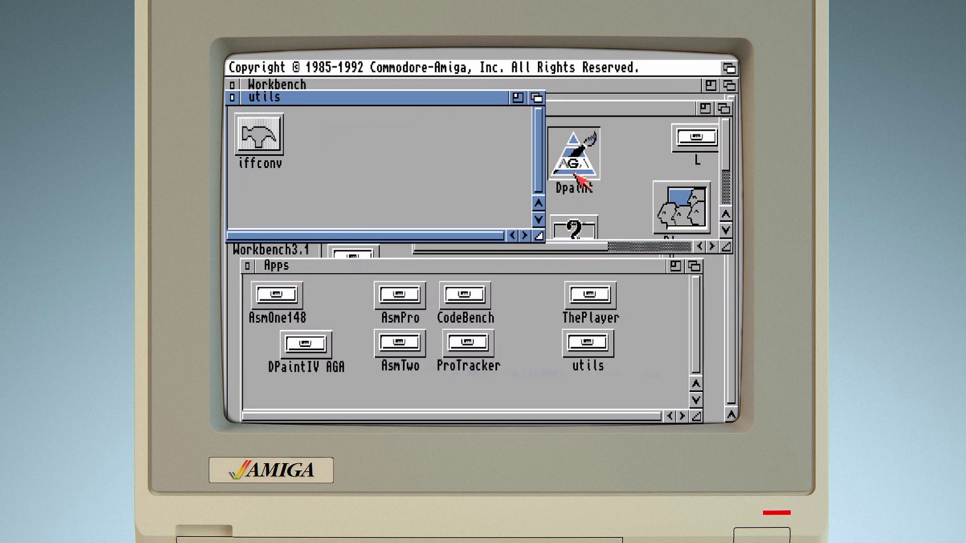
double_click(259, 142)
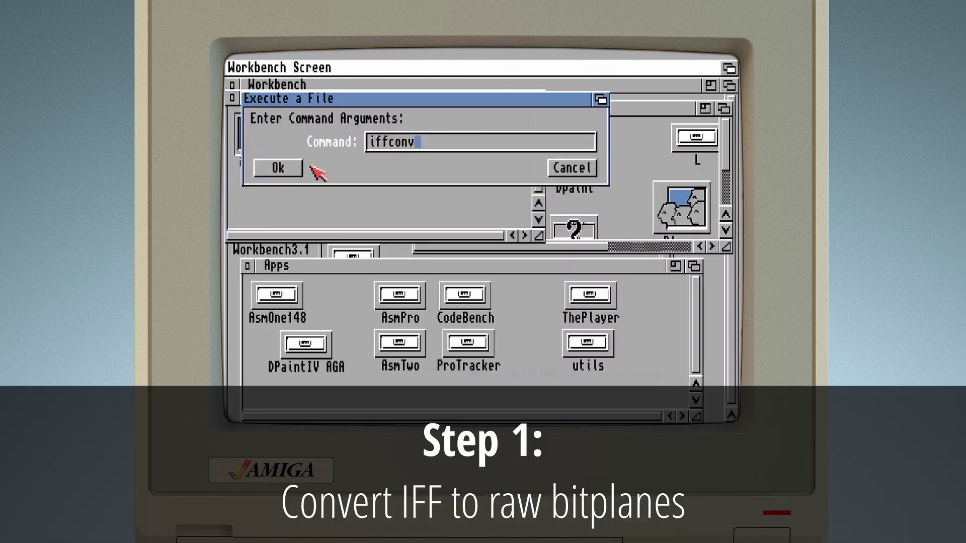
left_click(280, 168)
Step: Save the tileset as raw bitplanes to DH1:Rita/Tiles.160x144x4.raw
left_click(463, 69)
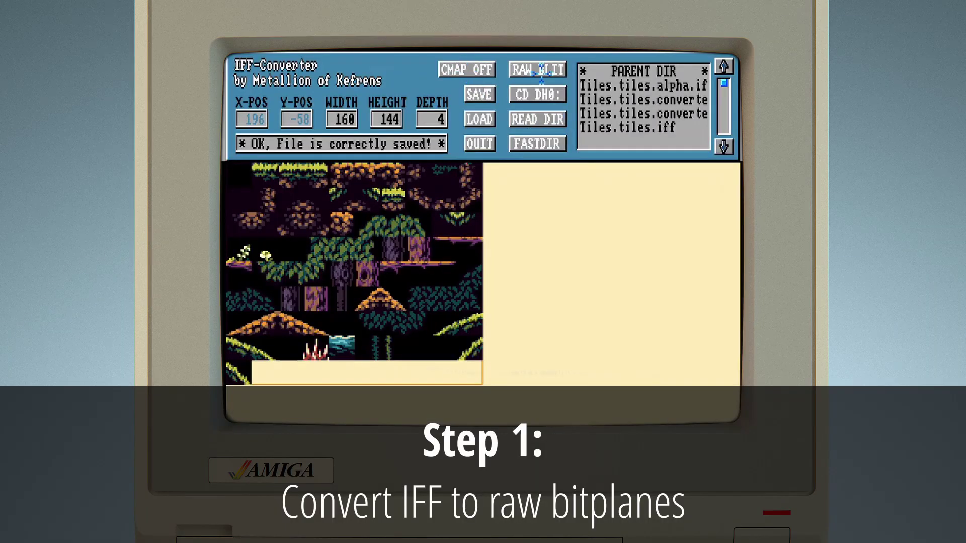
left_click(408, 144)
key("BackSpace")
key("BackSpace")
key("BackSpace")
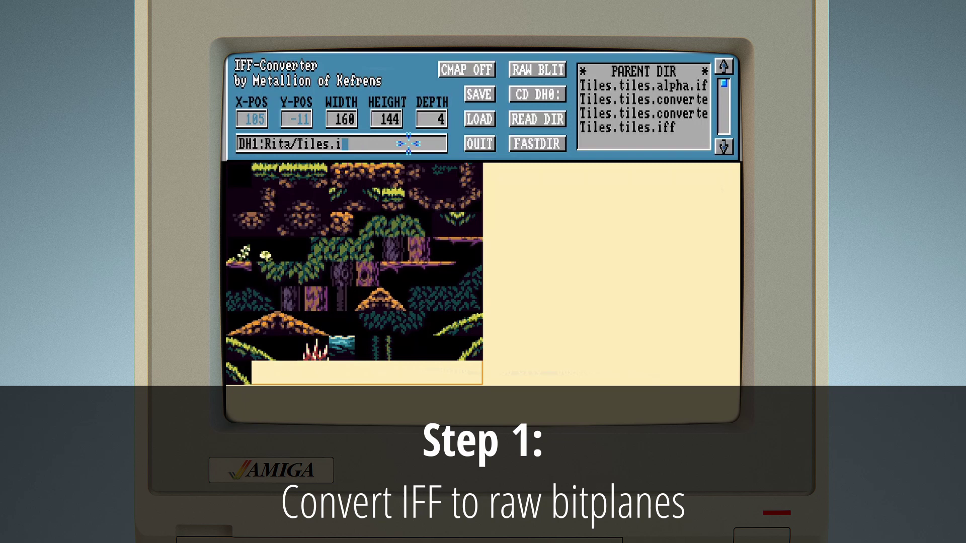
type("160")
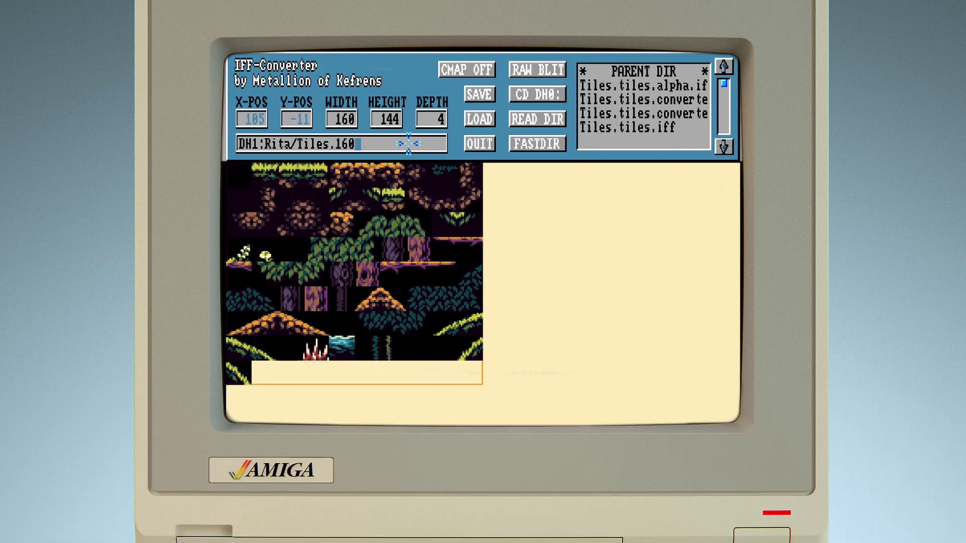
type("x144x4.raw")
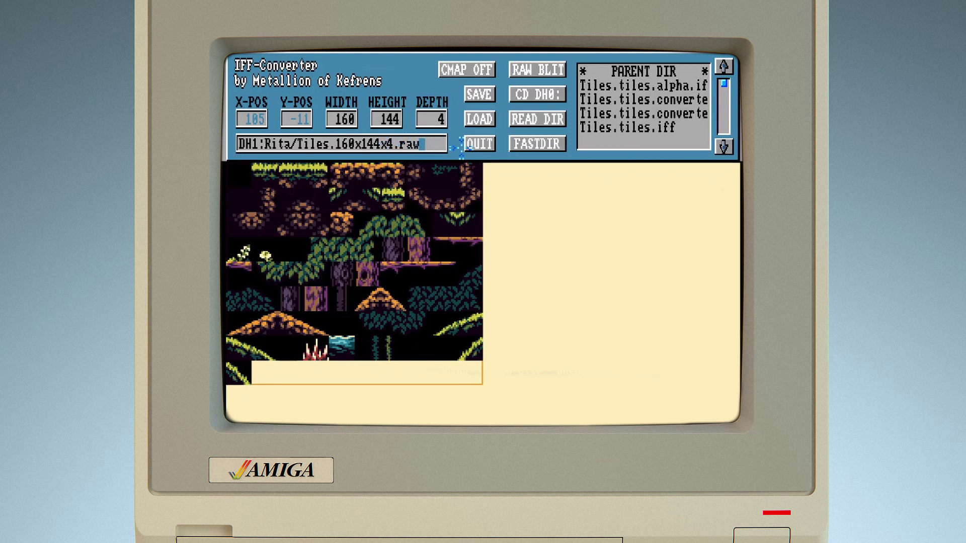
left_click(478, 93)
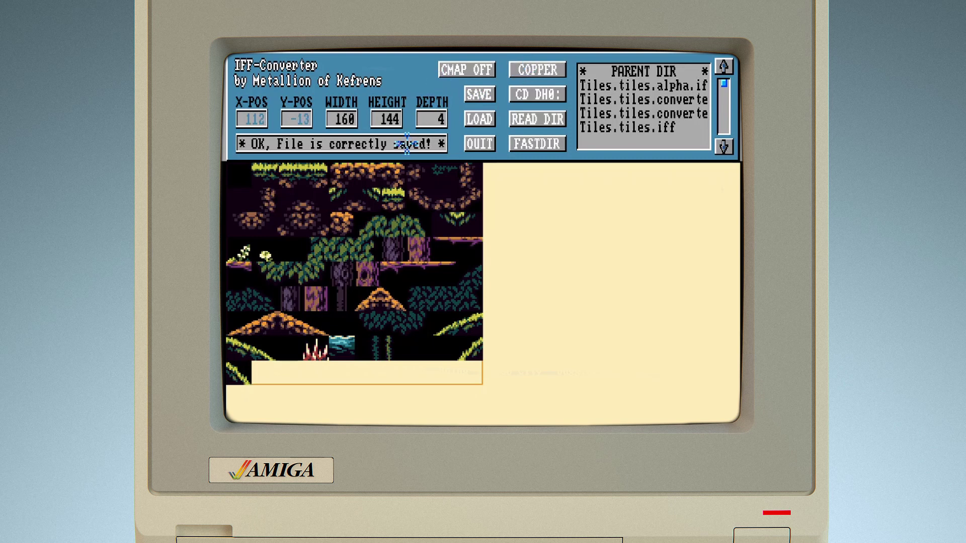
Step: Save the tileset's copper palette data as DH1:Rita/Tiles.copper
left_click(434, 144)
key("BackSpace")
key("BackSpace")
key("BackSpace")
key("BackSpace")
key("BackSpace")
key("BackSpace")
key("BackSpace")
key("BackSpace")
key("BackSpace")
key("BackSpace")
key("BackSpace")
key("BackSpace")
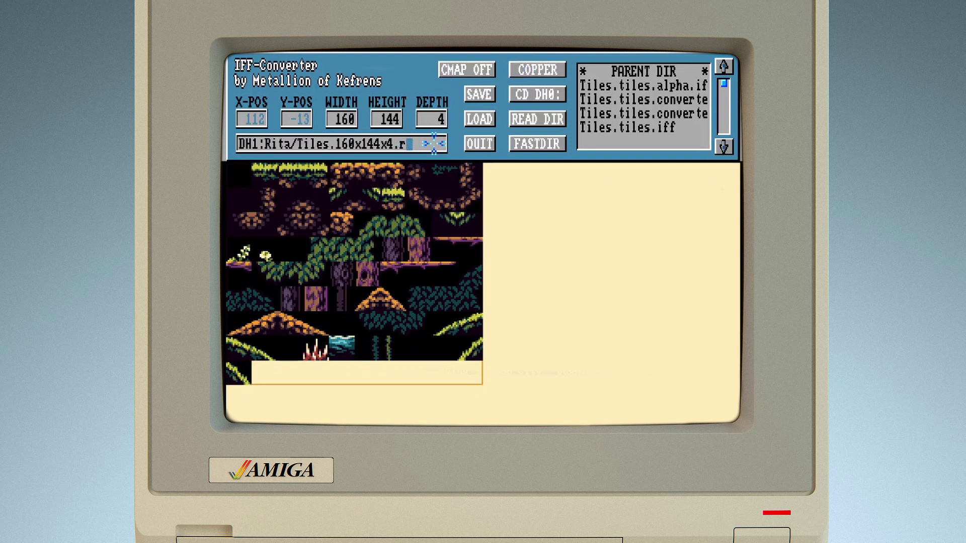
key("BackSpace")
type("copper")
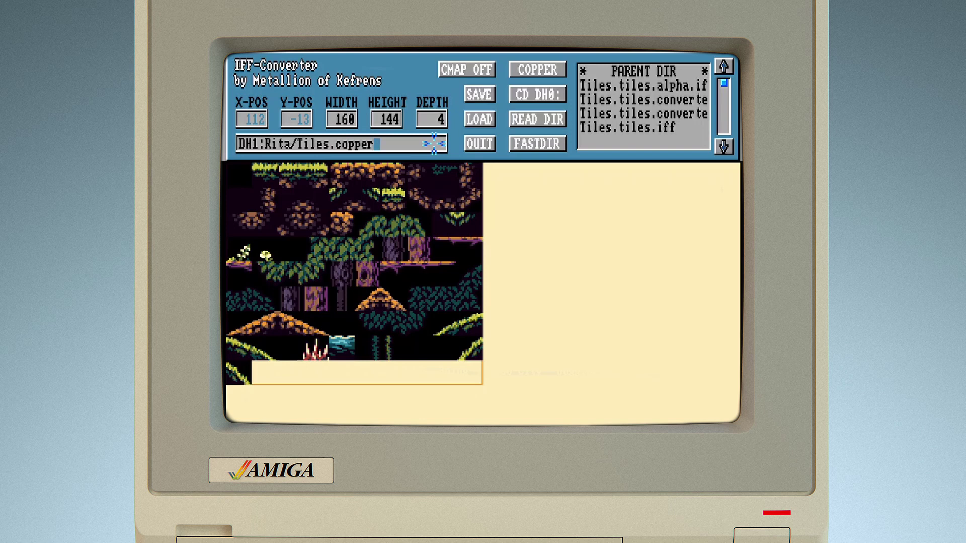
left_click(483, 94)
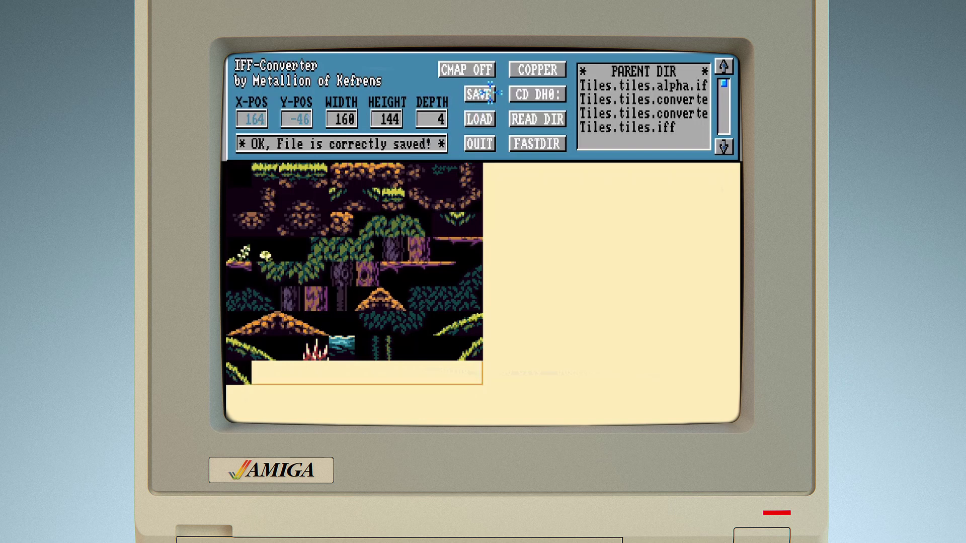